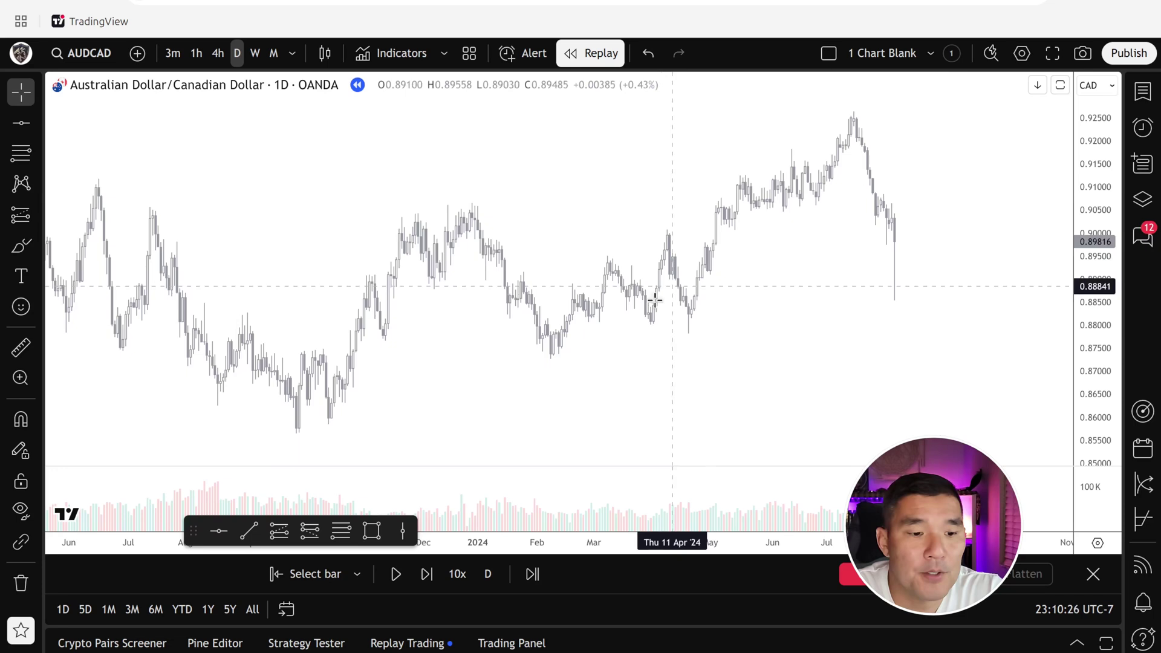
# Draw a horizontal line at about 0.90434 on the AUDCAD daily chart and colour it green.
pyautogui.click(219, 531)
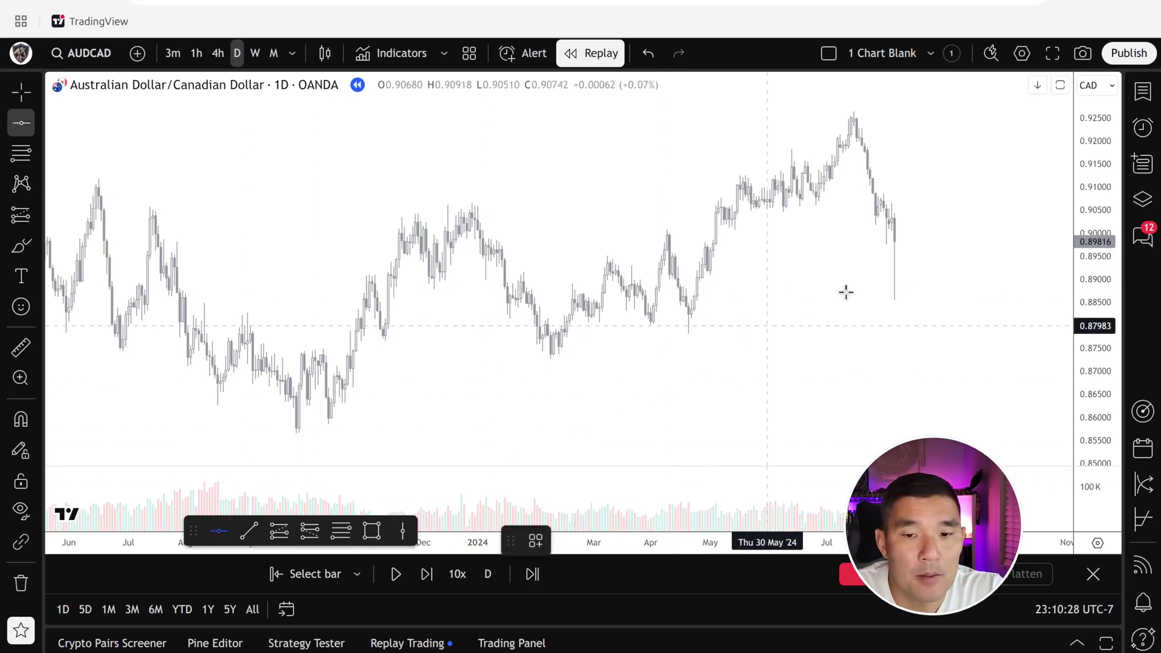
pyautogui.click(935, 213)
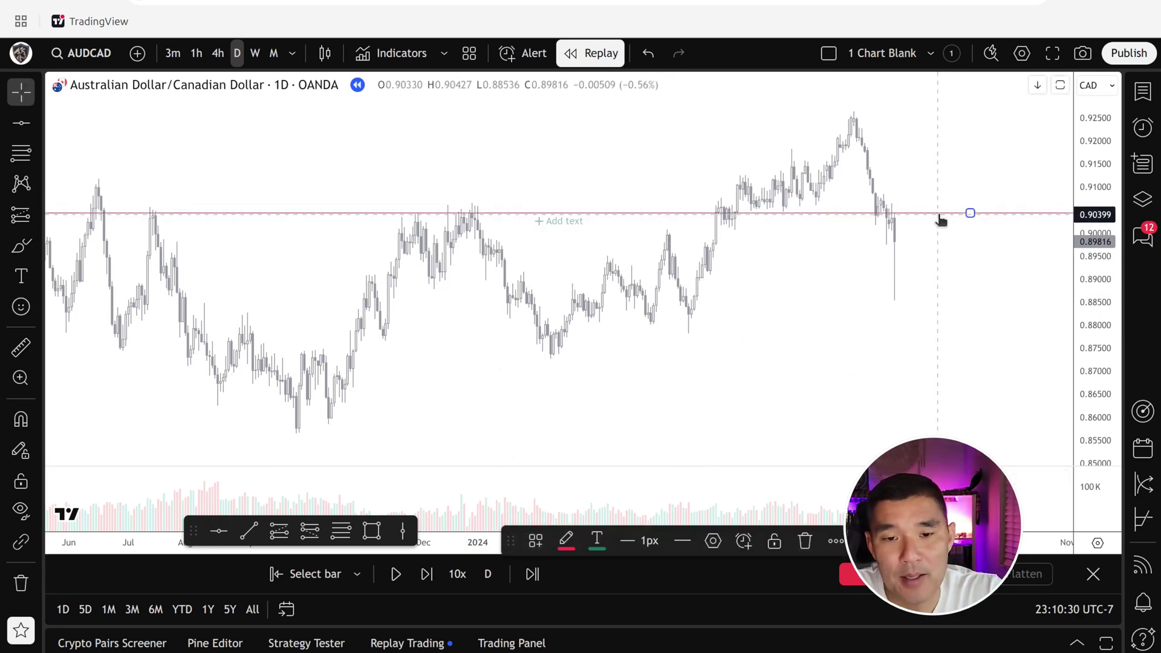
pyautogui.doubleClick(940, 217)
pyautogui.click(517, 337)
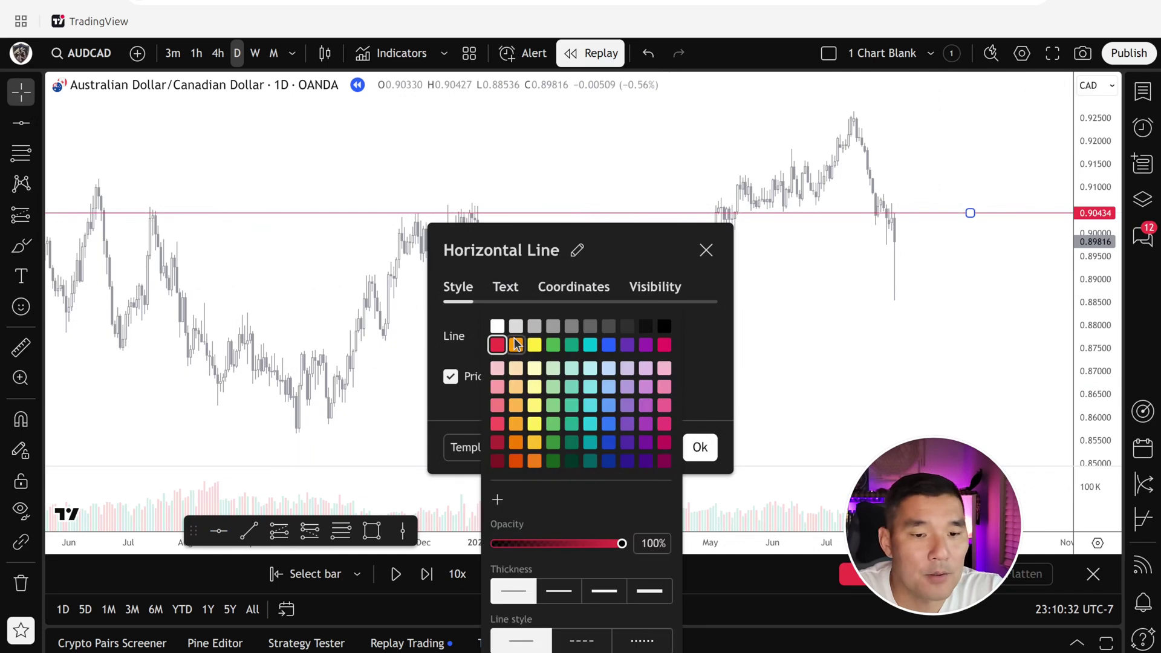
pyautogui.click(554, 345)
pyautogui.click(700, 447)
pyautogui.click(700, 447)
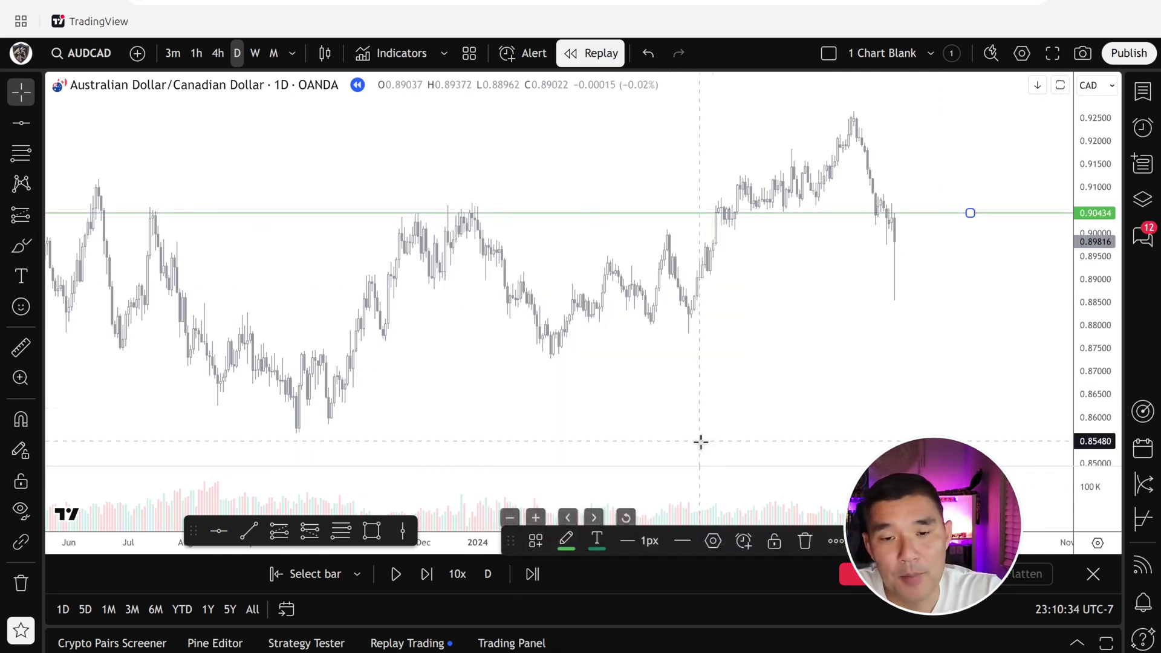
# Add a second horizontal line at about 0.89471 on the AUDCAD chart and advance the replay by a few bars.
pyautogui.click(219, 531)
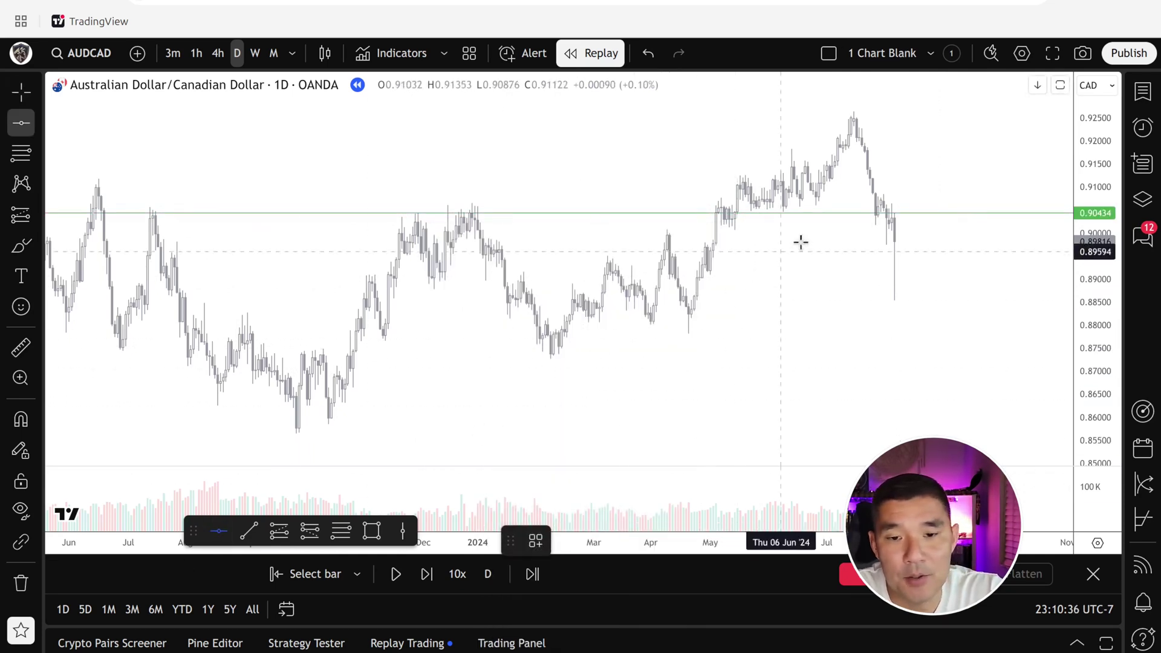
pyautogui.click(925, 258)
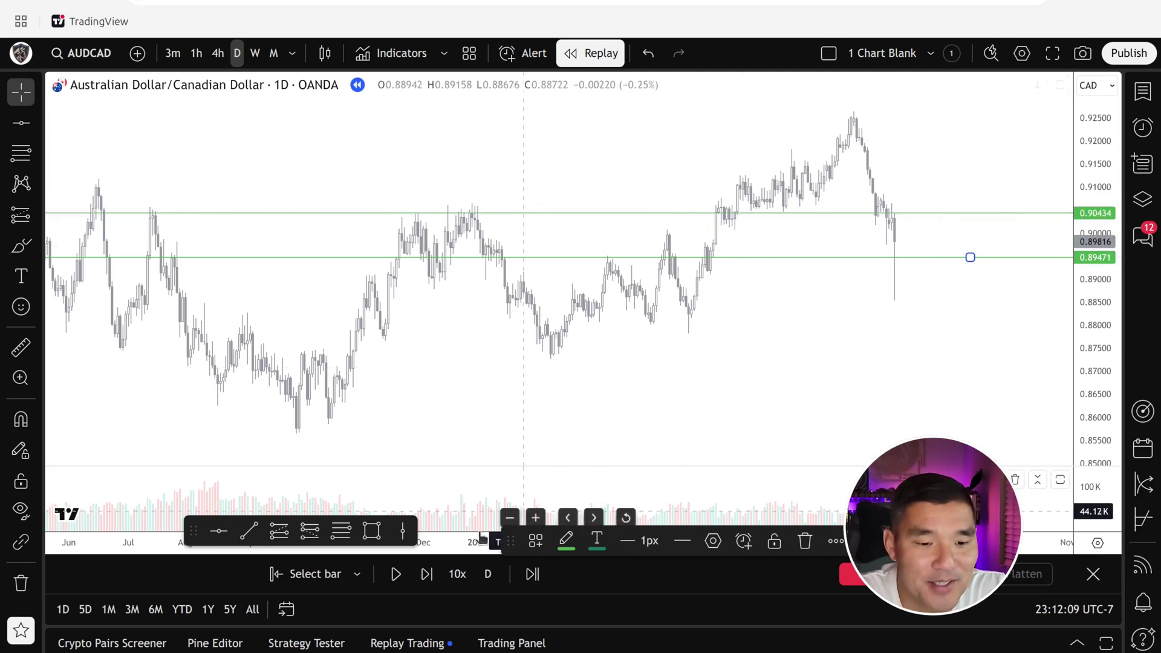
pyautogui.click(426, 575)
pyautogui.click(426, 574)
pyautogui.click(427, 575)
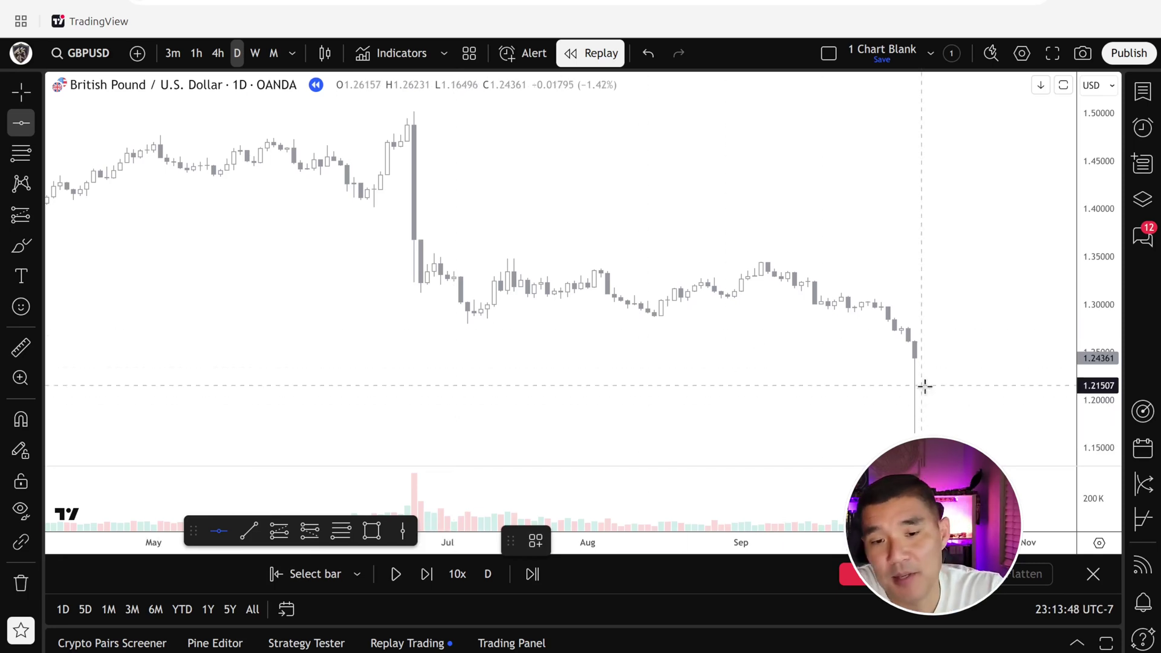
# Draw horizontal lines at about 1.26398 and 1.21760 around the latest price on the GBPUSD daily chart.
pyautogui.click(945, 339)
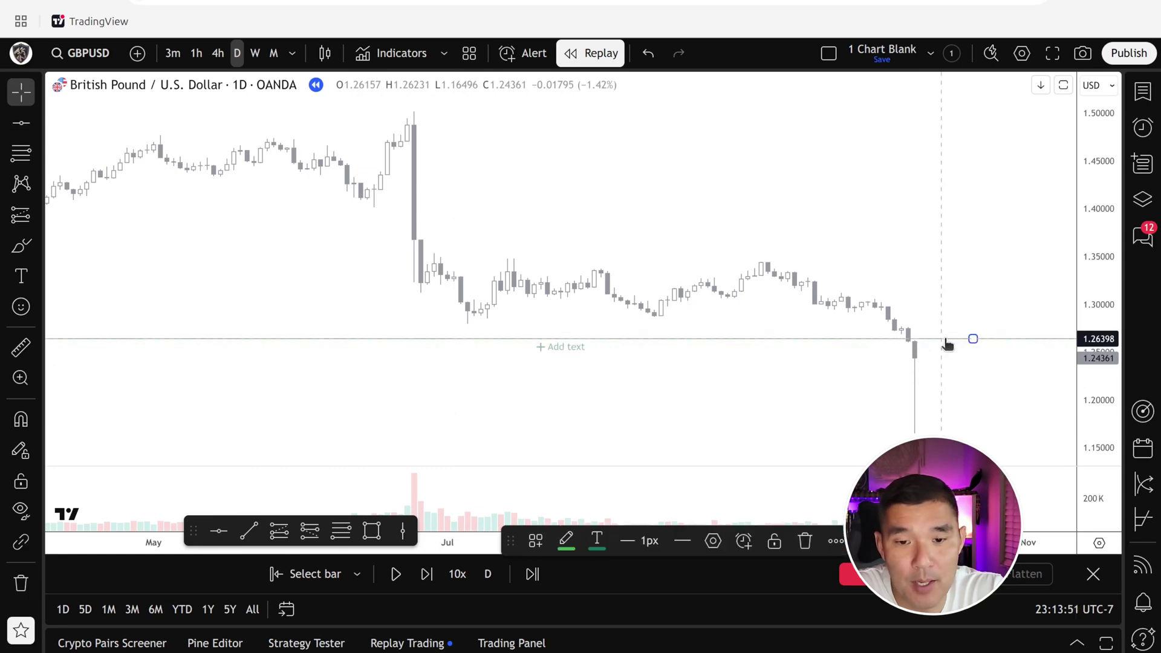
pyautogui.click(216, 532)
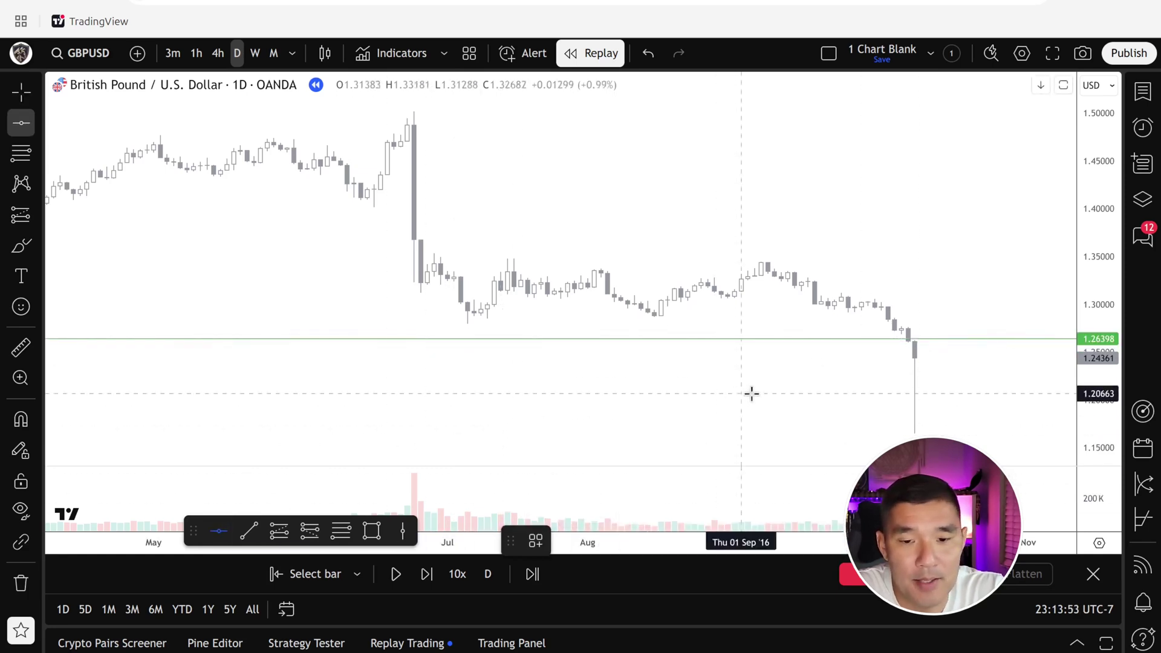
pyautogui.click(951, 383)
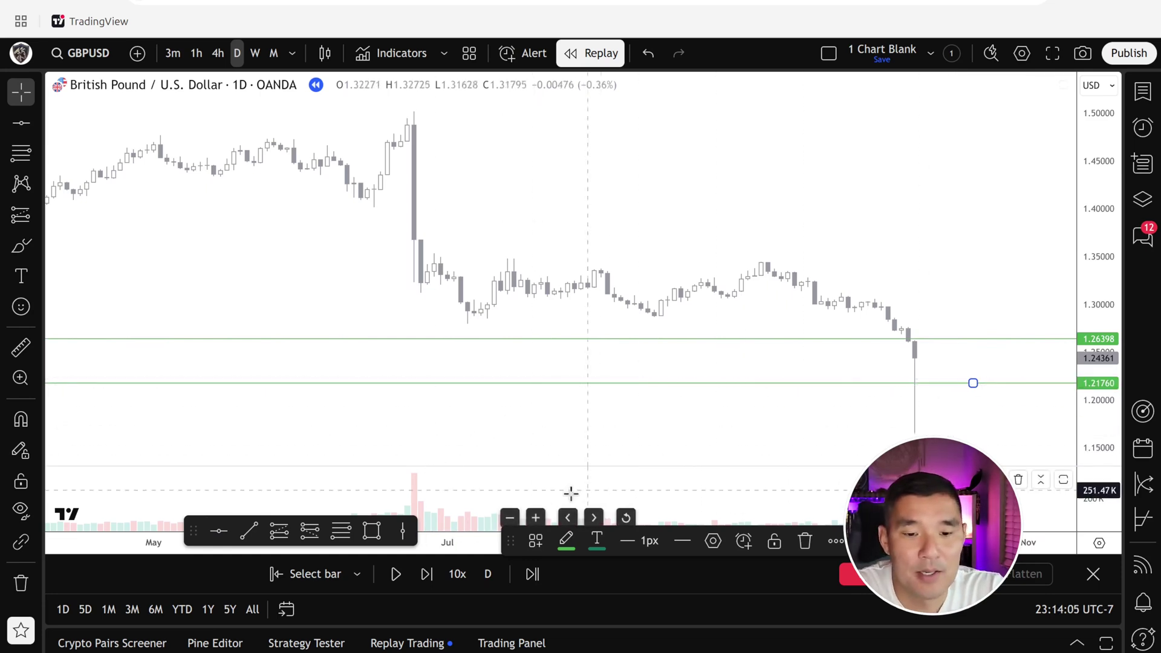
# Step the GBPUSD replay forward bar by bar to play out the price action around the two lines.
pyautogui.click(423, 577)
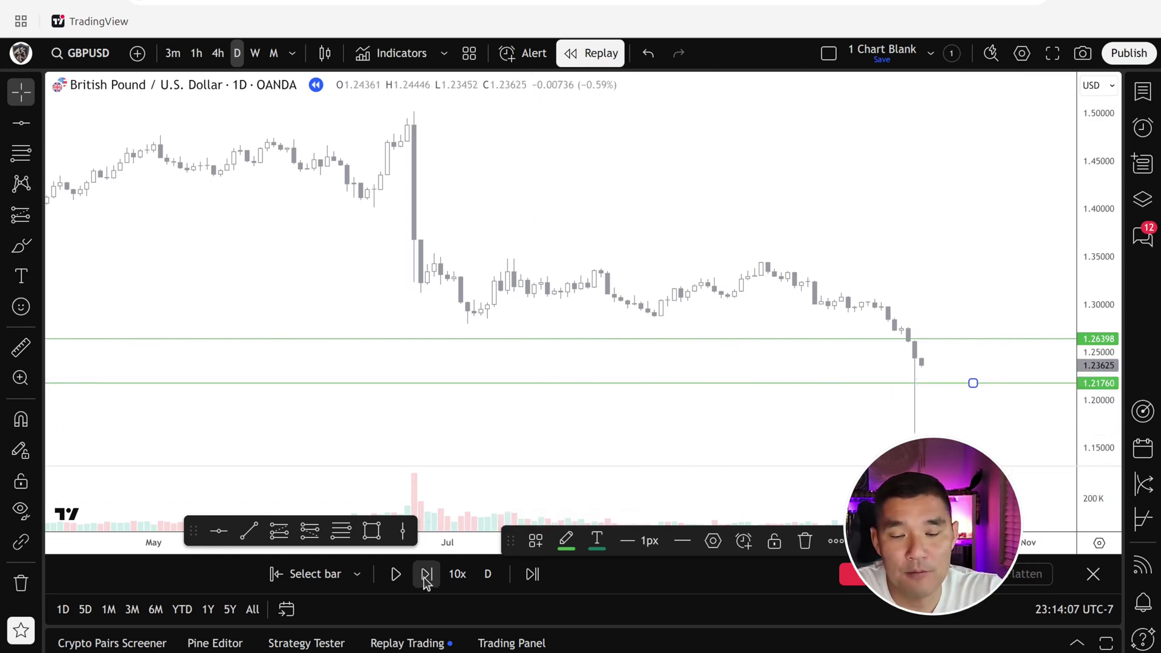
pyautogui.click(424, 577)
pyautogui.click(424, 577)
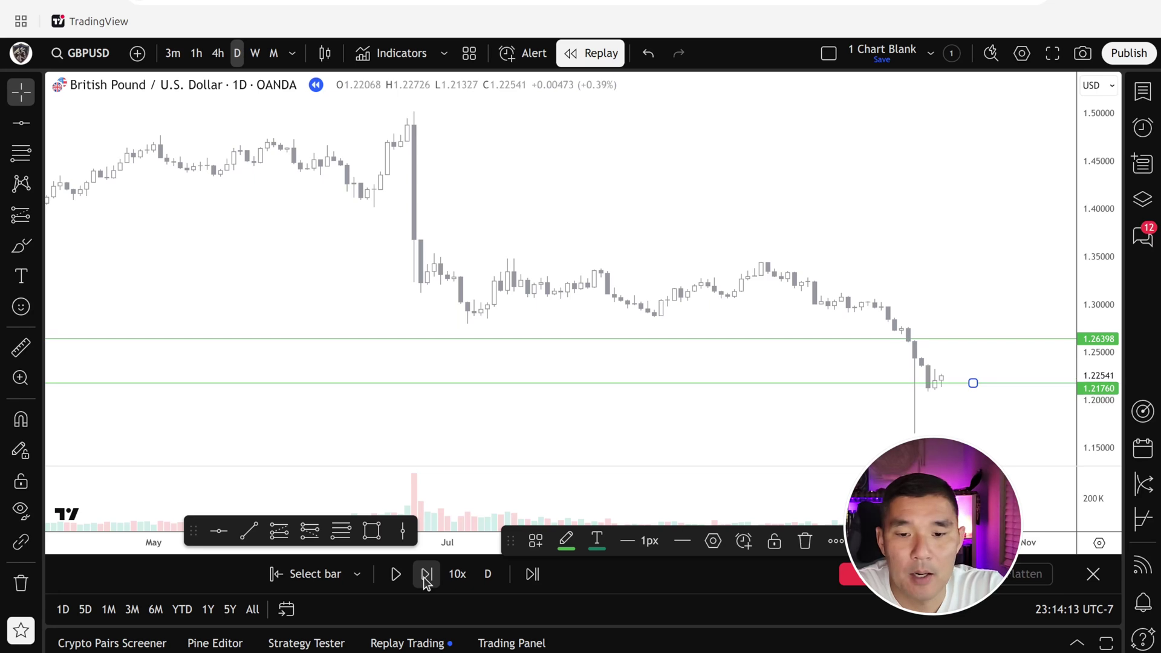
pyautogui.click(423, 577)
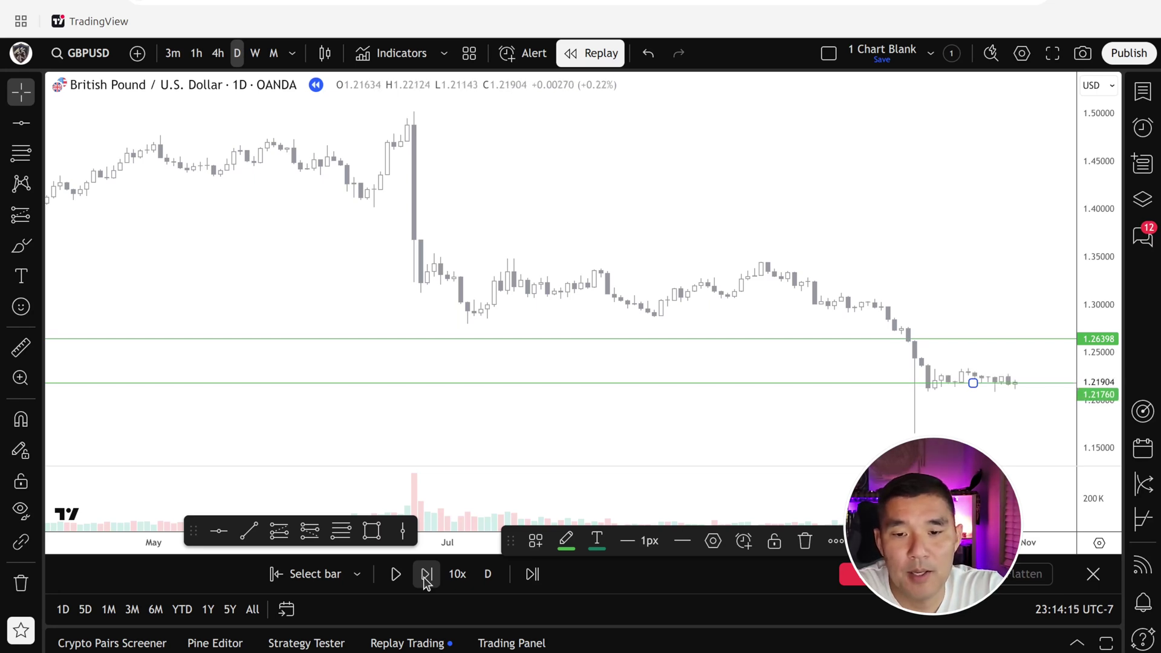
pyautogui.click(424, 577)
pyautogui.click(424, 577)
pyautogui.click(424, 577)
pyautogui.click(426, 574)
pyautogui.click(426, 574)
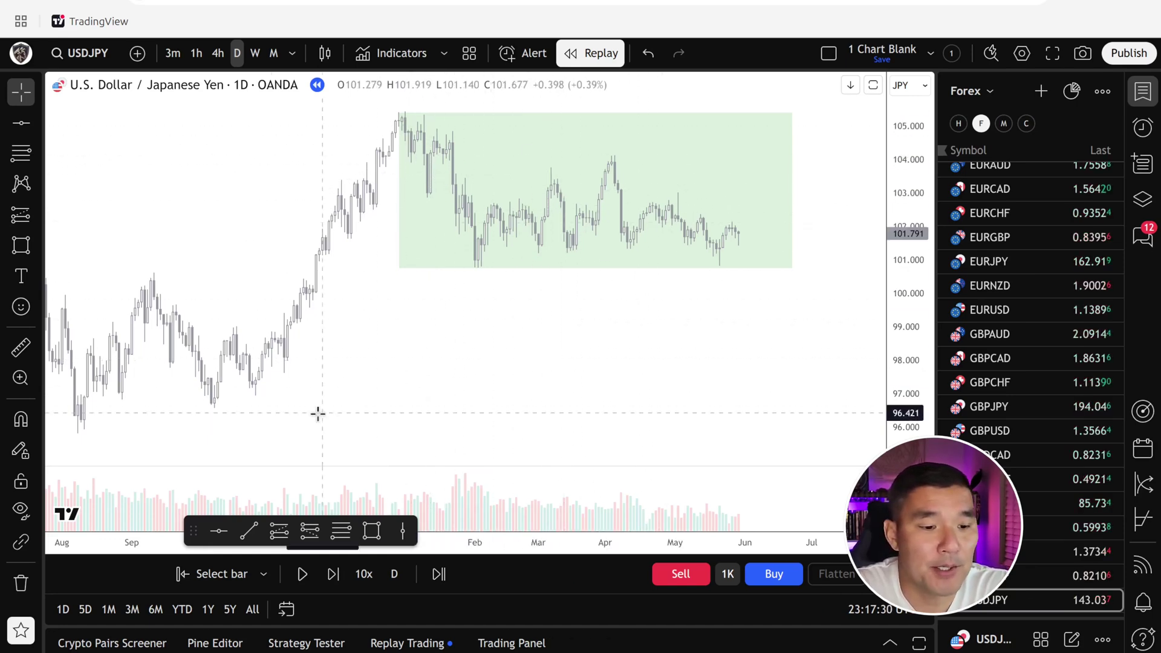
# Draw horizontal lines at about 105.560 and 100.641, just above and below the green range box on the USDJPY chart.
pyautogui.click(219, 531)
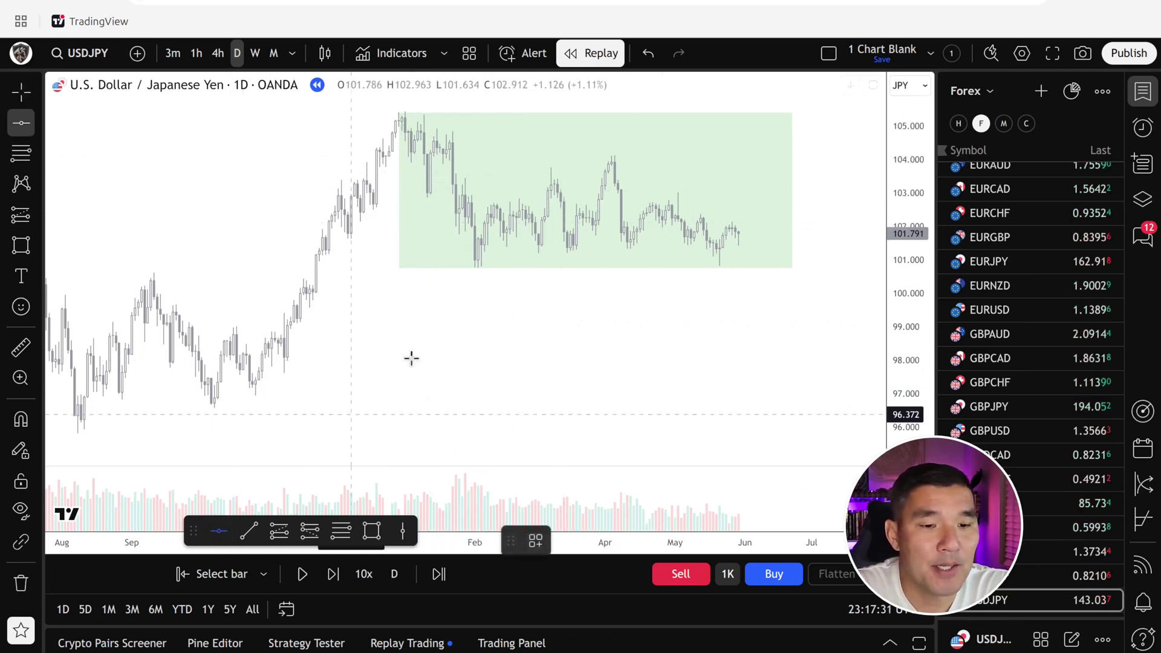
pyautogui.click(488, 107)
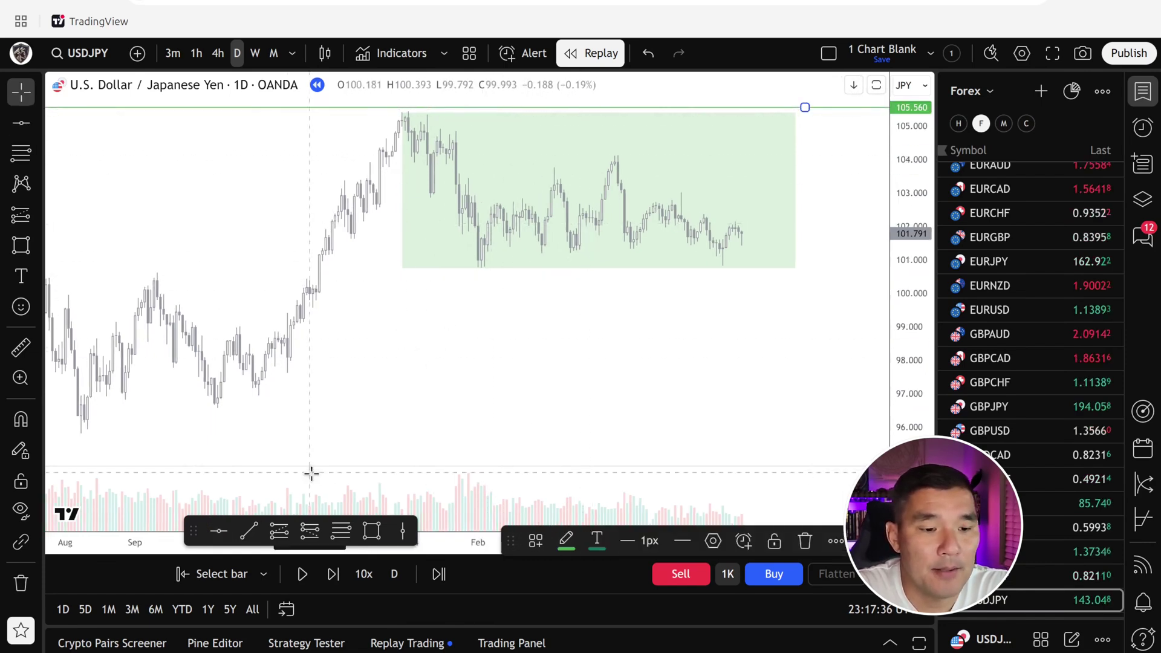
pyautogui.click(219, 532)
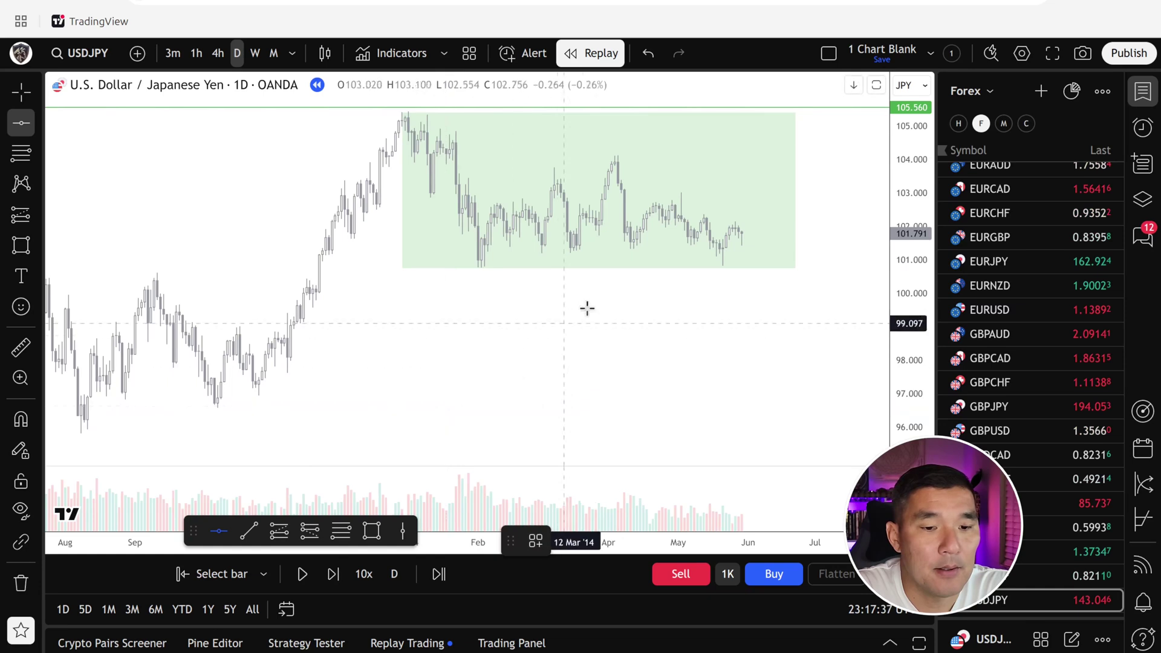
pyautogui.click(612, 272)
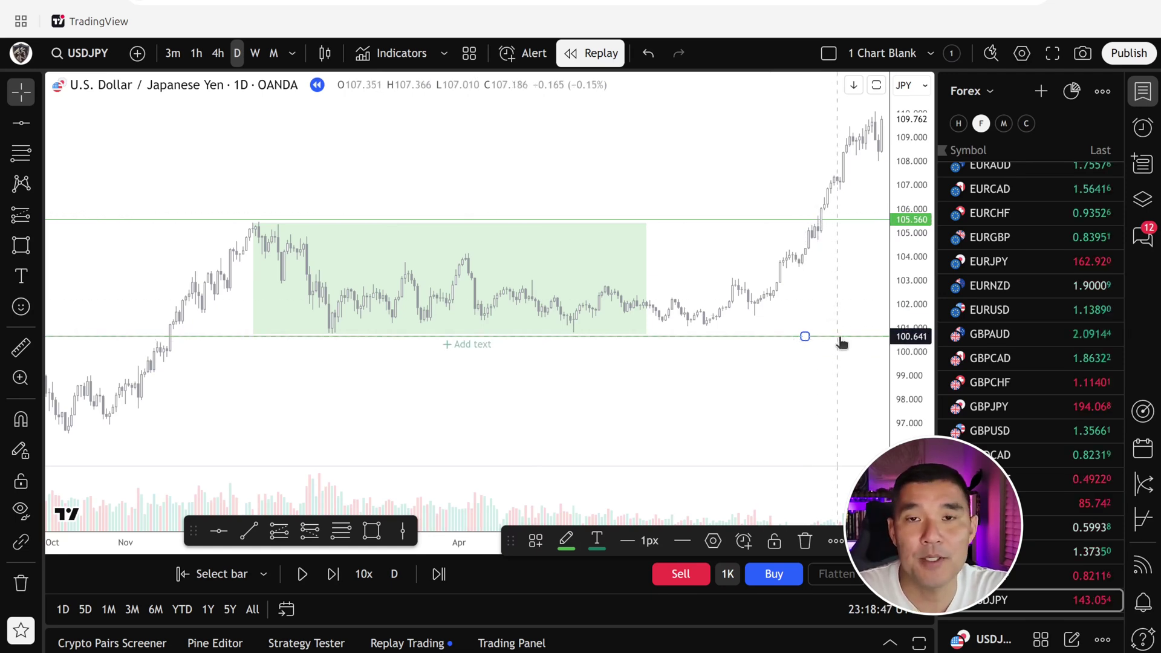
# Delete the horizontal line beneath the green range box on the USDJPY chart.
pyautogui.press('Delete')
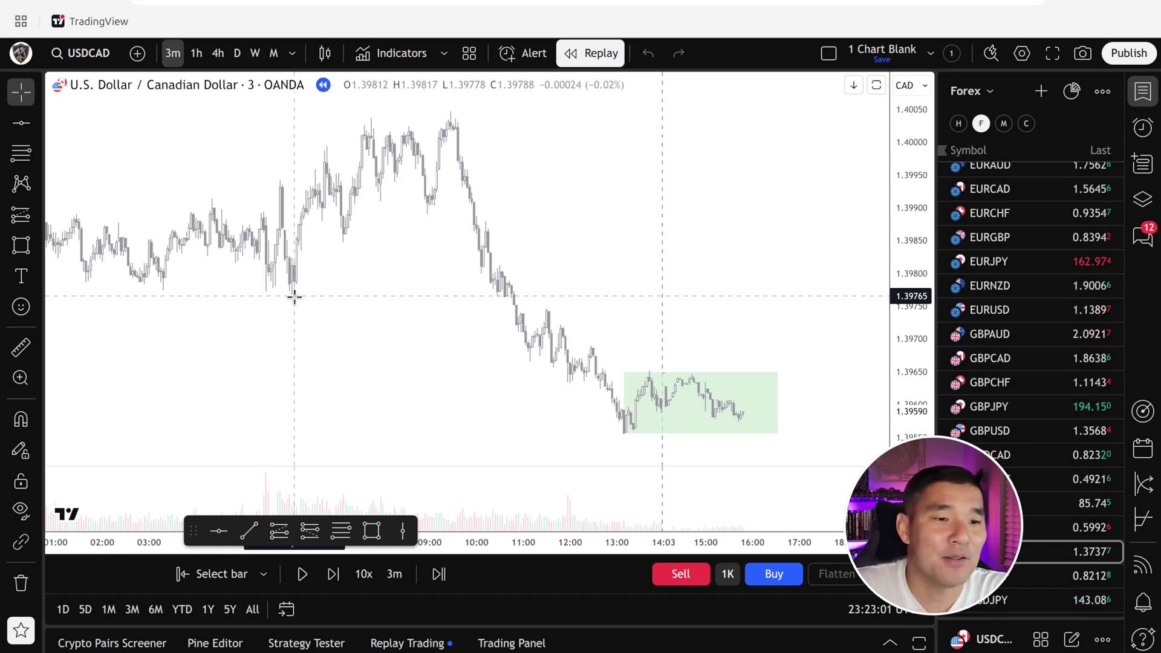
# Draw horizontal lines at about 1.39649 and just below the green box on the USDCAD 3-minute chart, and start the replay.
pyautogui.moveTo(375, 339); pyautogui.dragTo(324, 342)
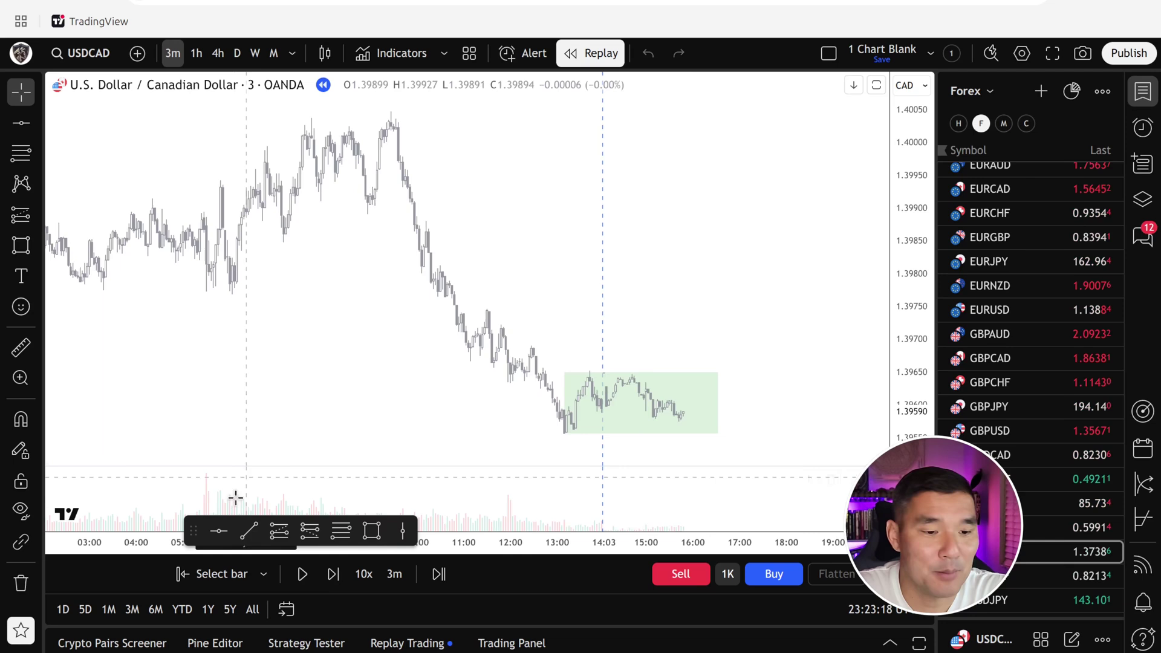
pyautogui.click(219, 531)
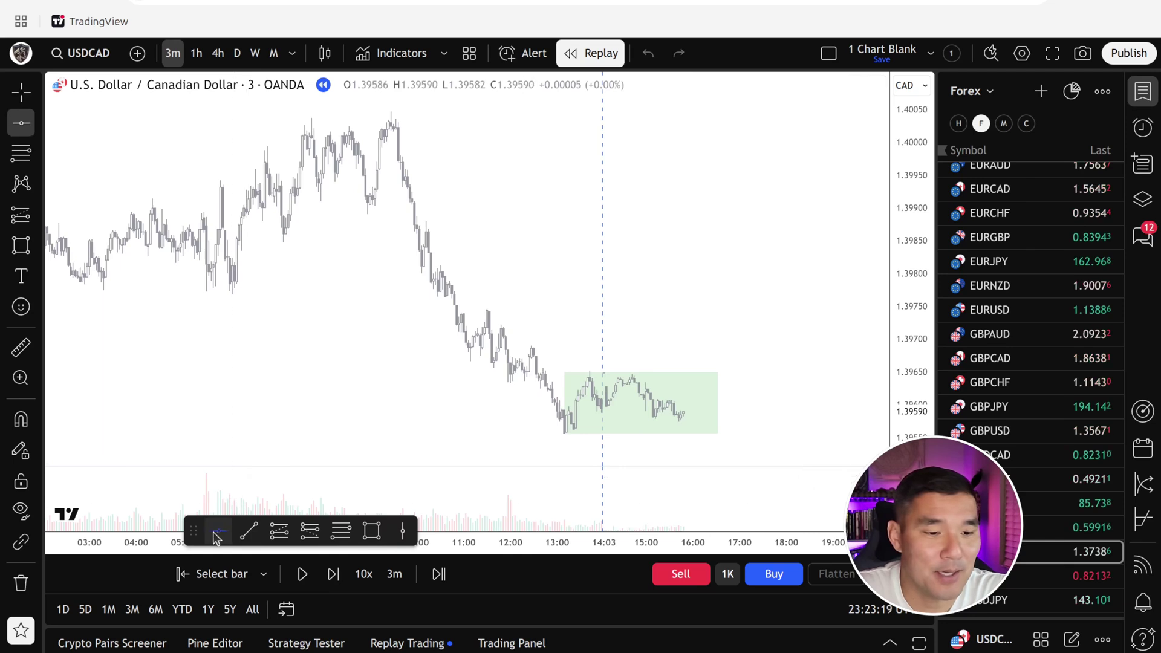
pyautogui.click(738, 372)
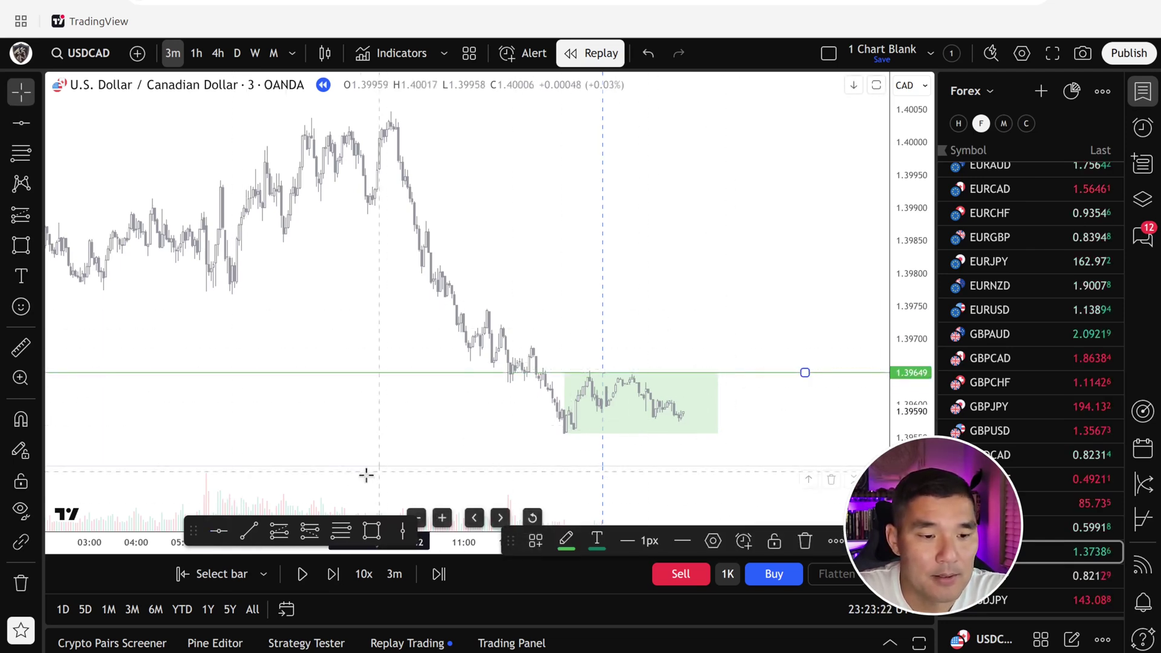
pyautogui.click(219, 531)
pyautogui.click(733, 437)
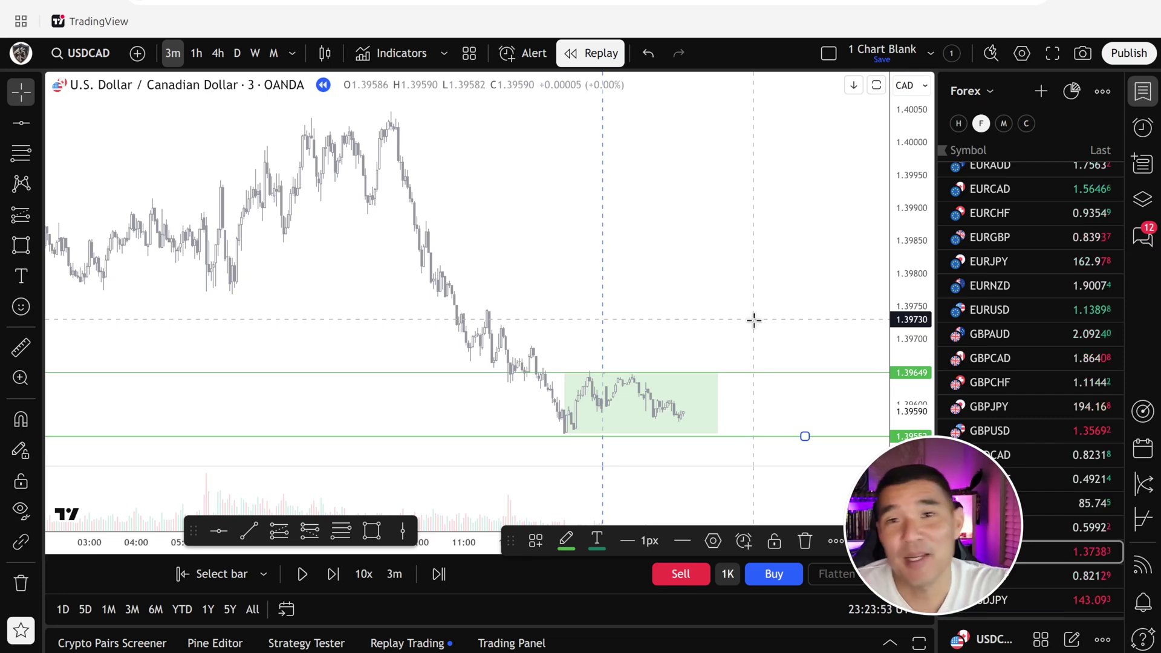
pyautogui.click(302, 574)
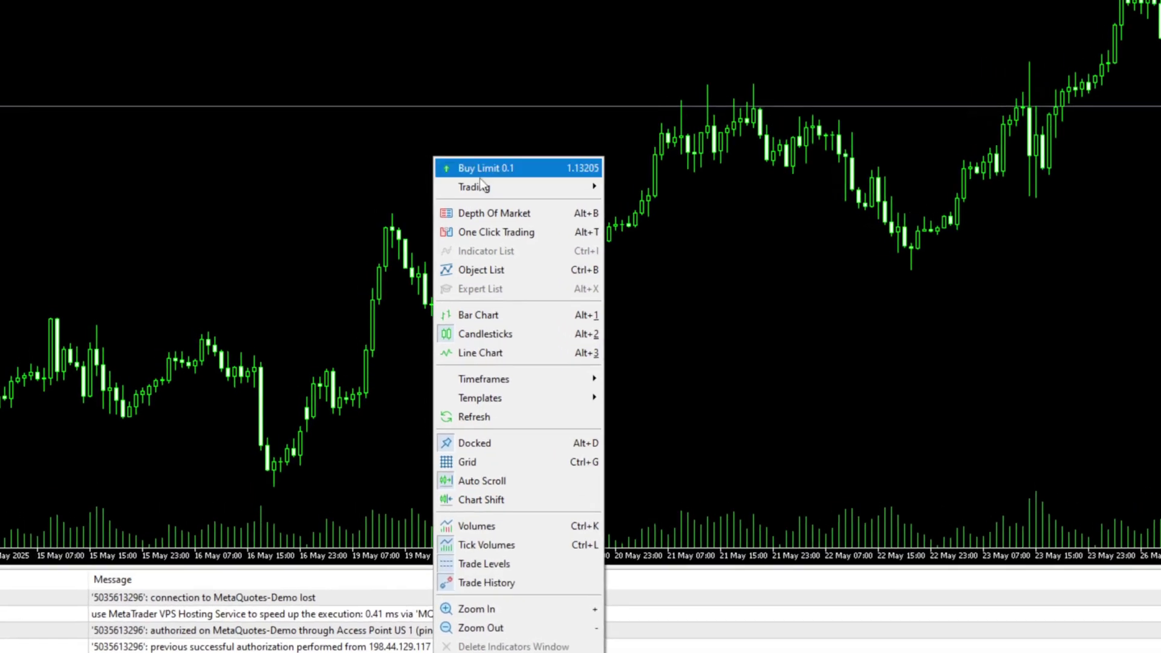
# Open a new EURUSD order in MetaTrader 5 and enter "comment here" as its comment.
pyautogui.moveTo(480, 179)
pyautogui.click(696, 263)
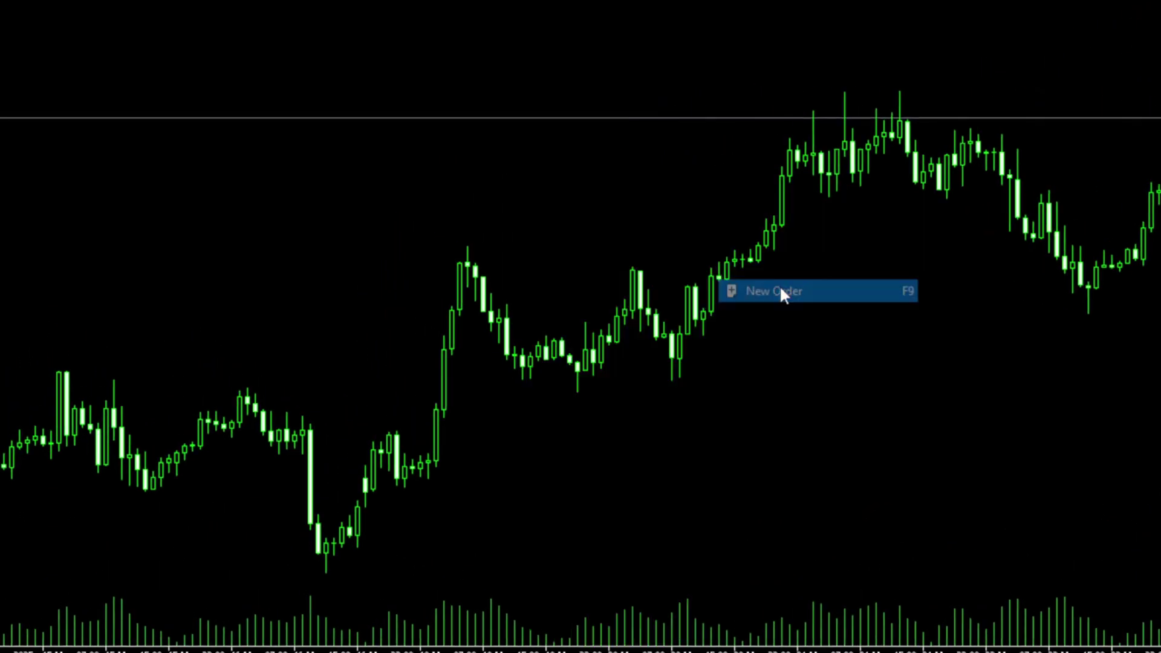
pyautogui.click(630, 312)
pyautogui.write('comme')
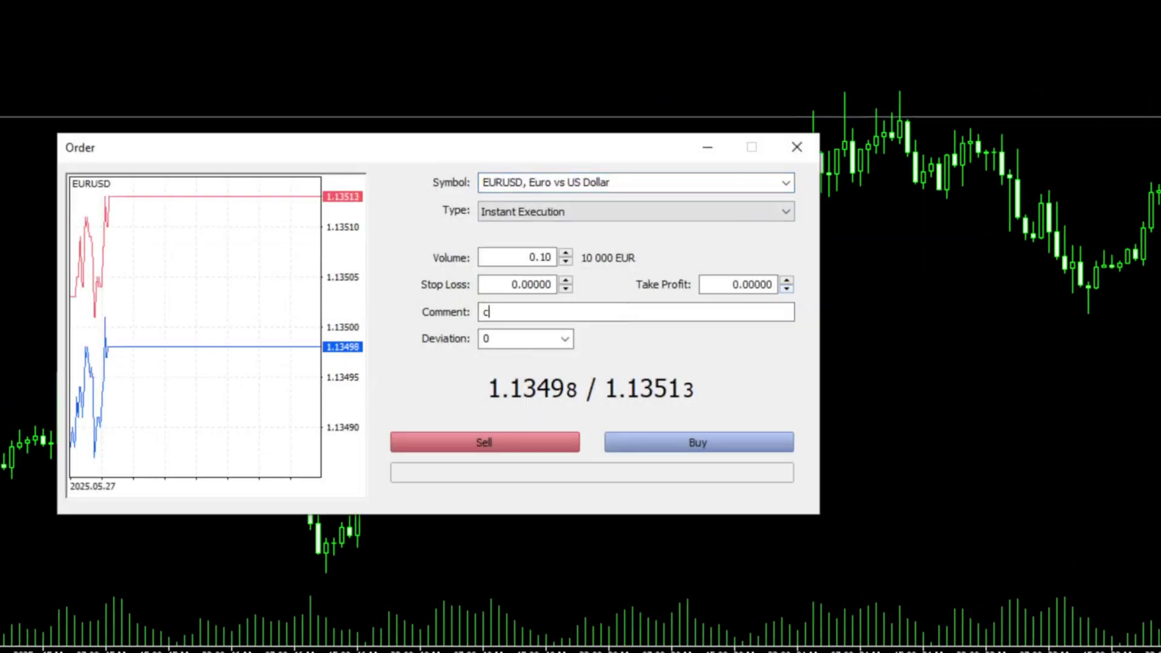
pyautogui.write('nt here')
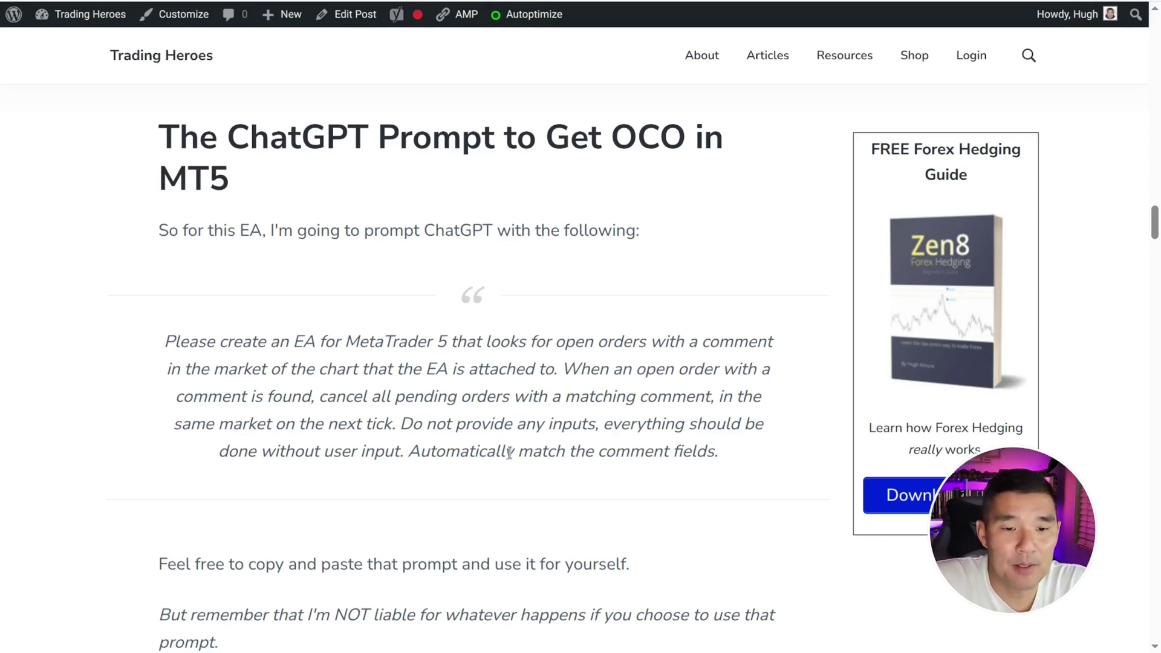
# Copy the article's prompt for a MetaTrader 5 EA that cancels pending orders with matching comments and submit it to ChatGPT.
pyautogui.moveTo(728, 454); pyautogui.dragTo(320, 396)
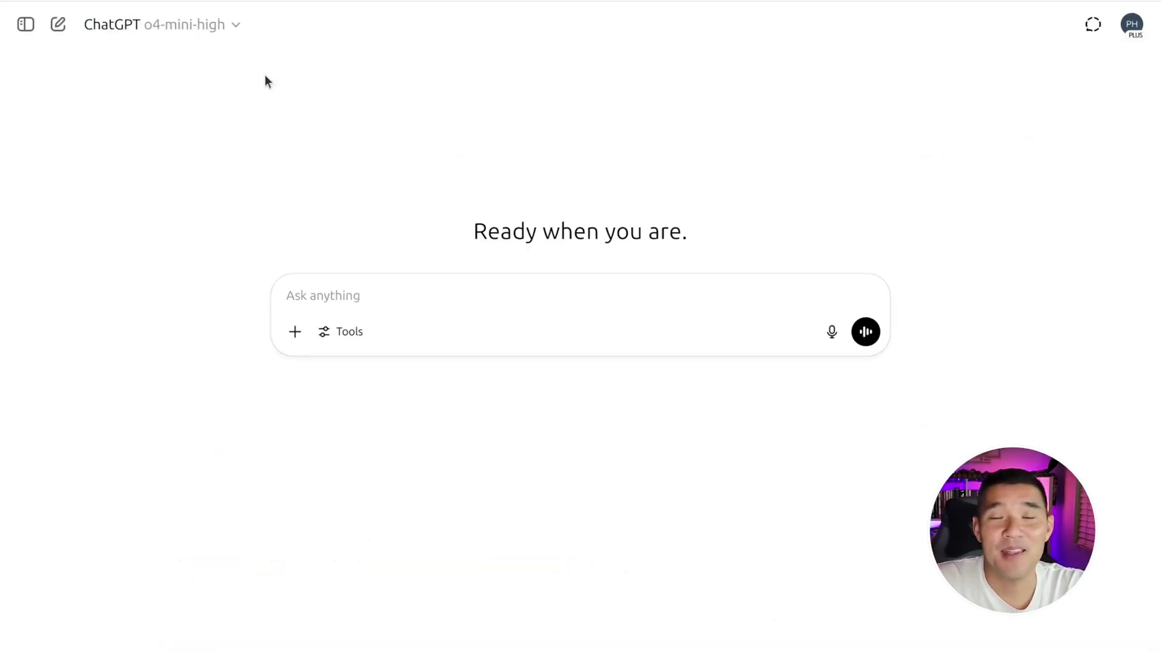
pyautogui.write('Please create an EA for MetaTrader 5 that looks for open orders with a comment in the market of the chart that the EA is attached to. When an open order with a comment is found, cancel all pending orders with a matching comment, in the same market on the next tick. Do not provide any inputs, everything should be done without user input. Automatically match the comment fields.')
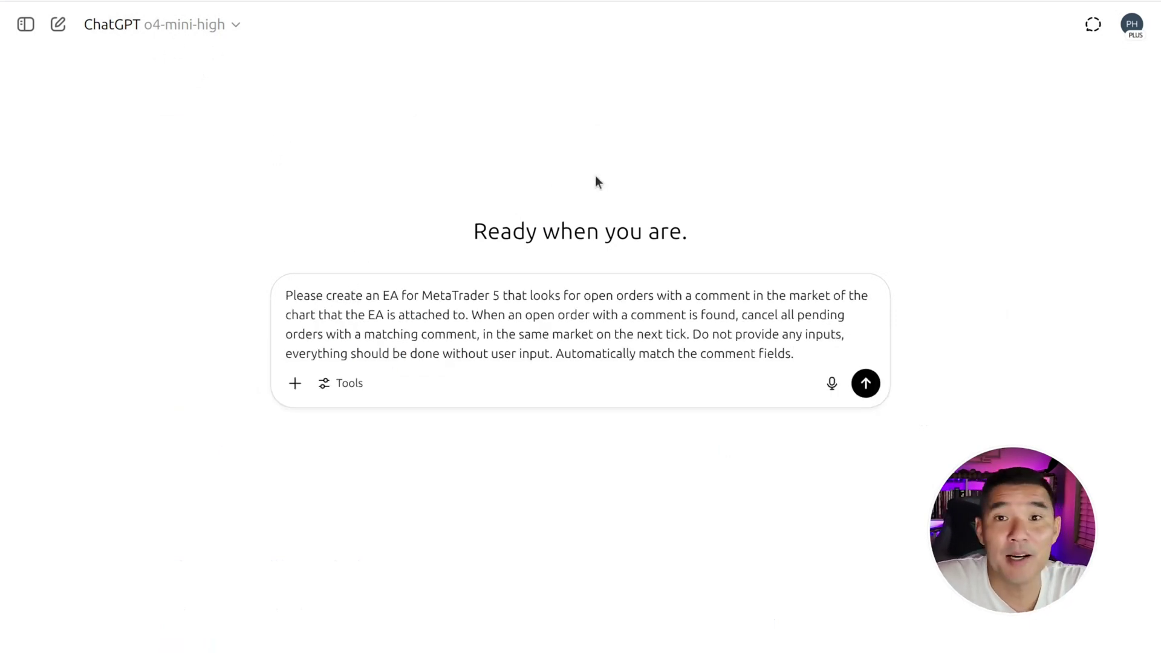
pyautogui.press('Return')
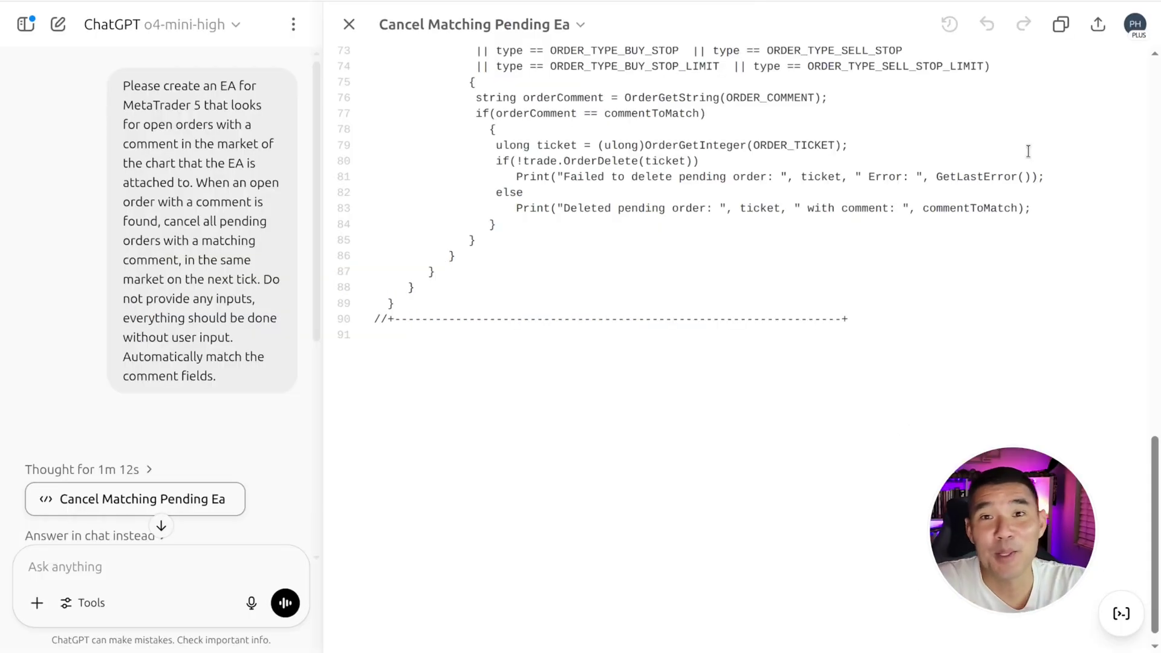
# Copy the generated EA code and create a new Expert Advisor from the template in MetaEditor, named OCO6, without additional event handlers.
pyautogui.click(1061, 24)
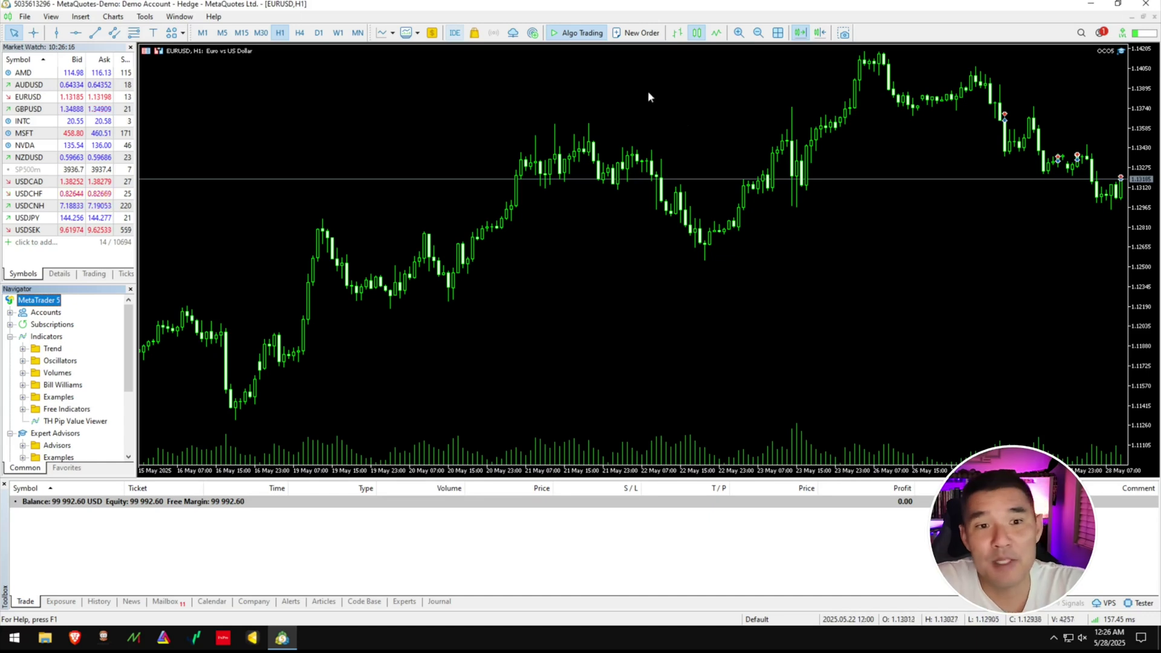
pyautogui.click(456, 33)
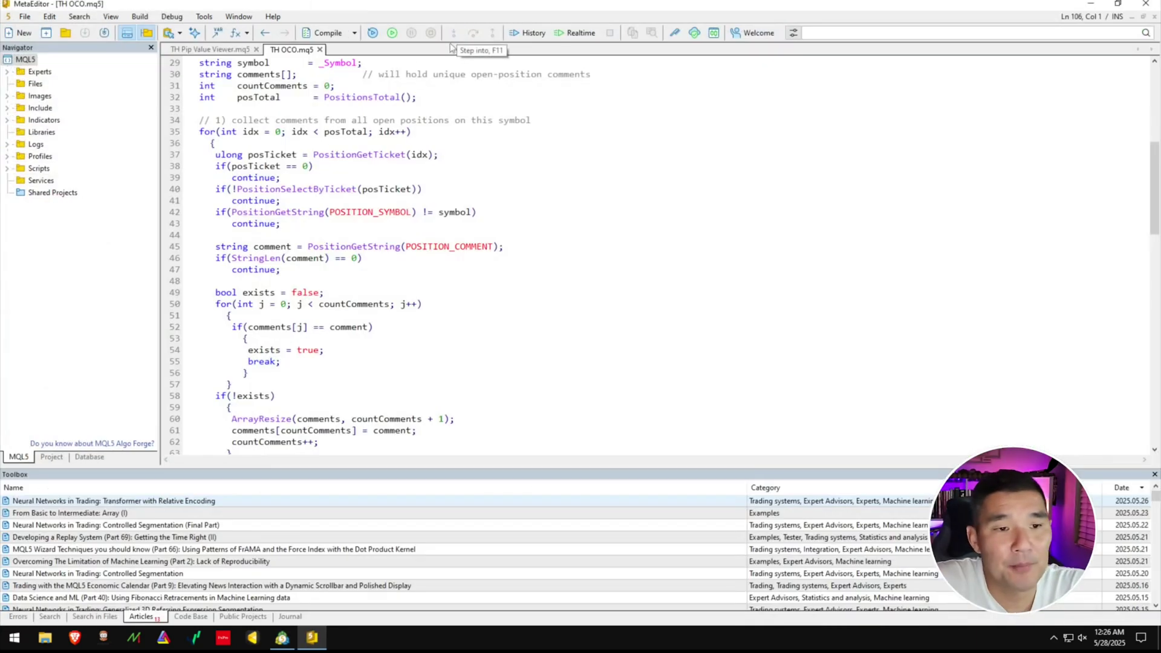
pyautogui.click(21, 33)
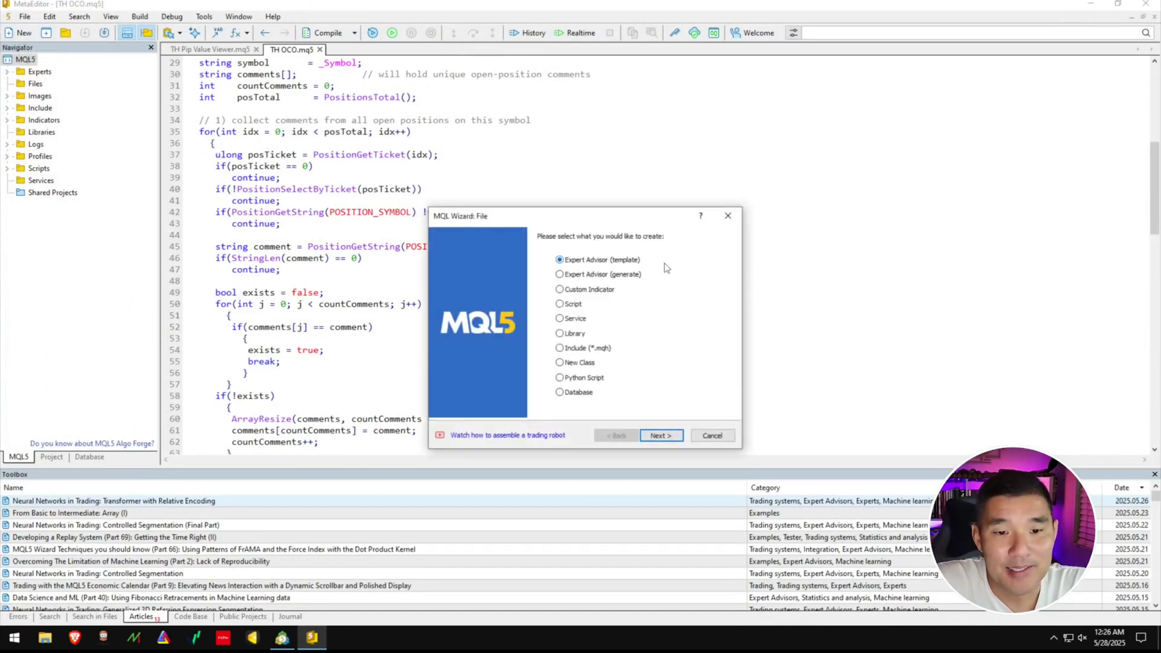
pyautogui.click(659, 436)
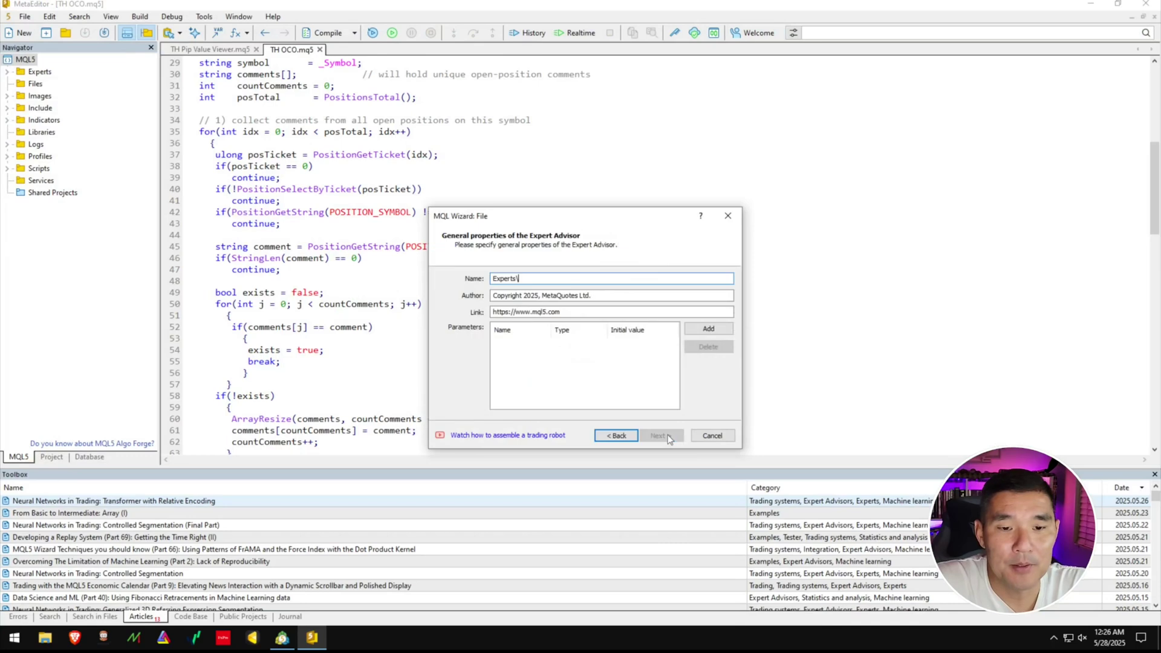
pyautogui.write('OCO6')
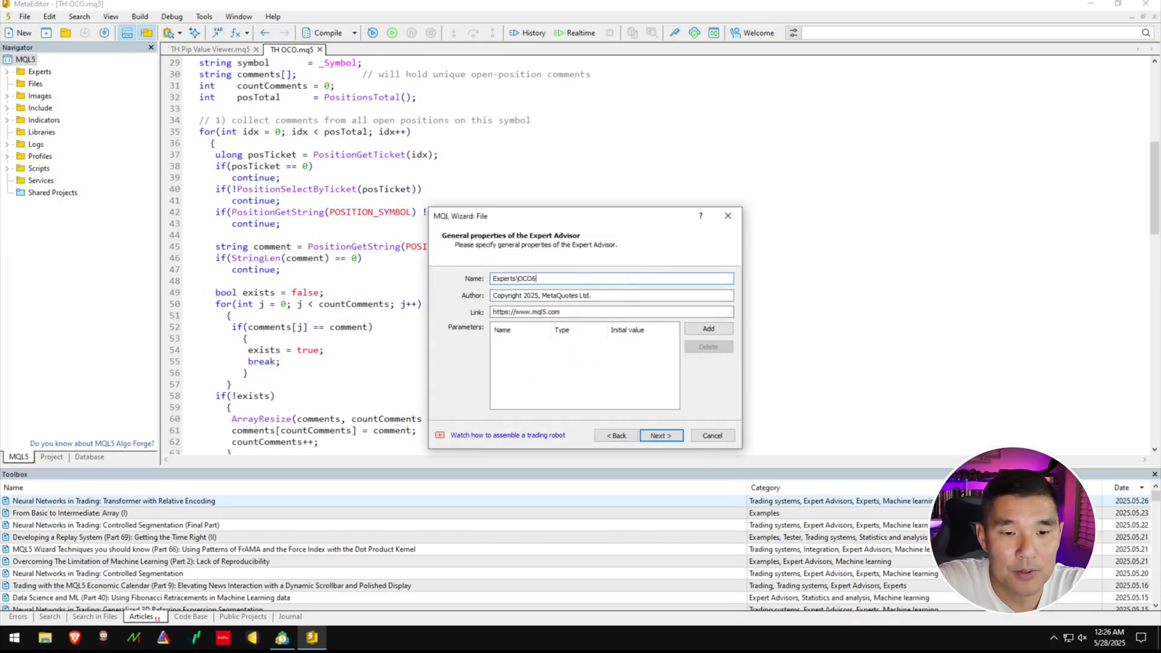
pyautogui.press('Return')
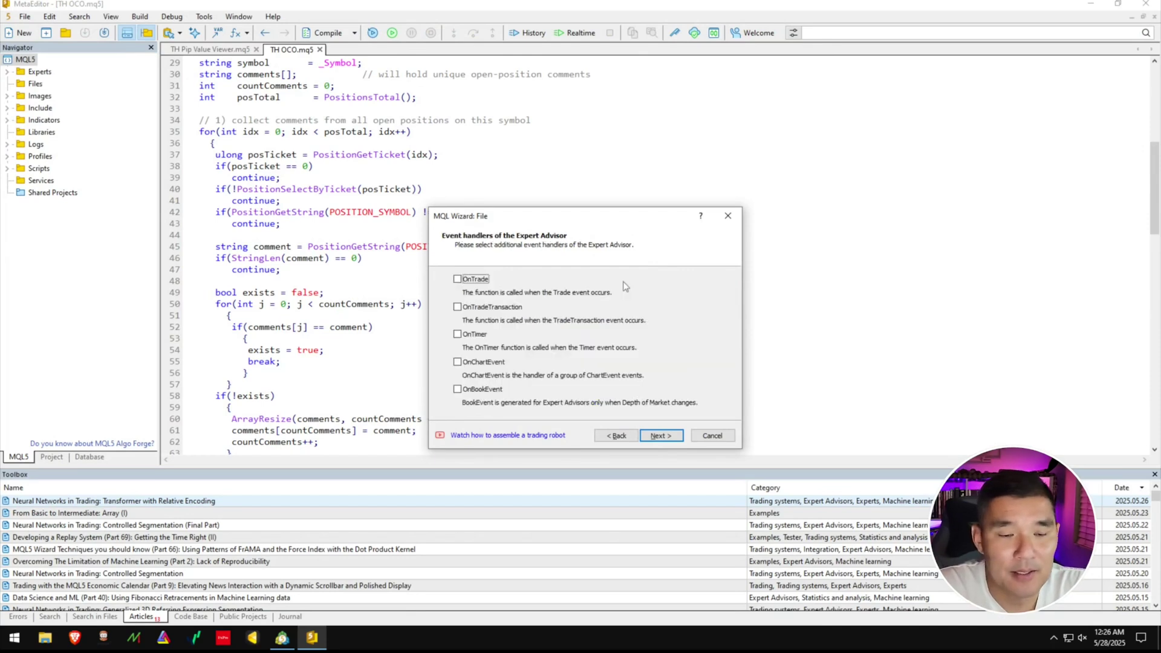
pyautogui.press('Return')
pyautogui.press('Return')
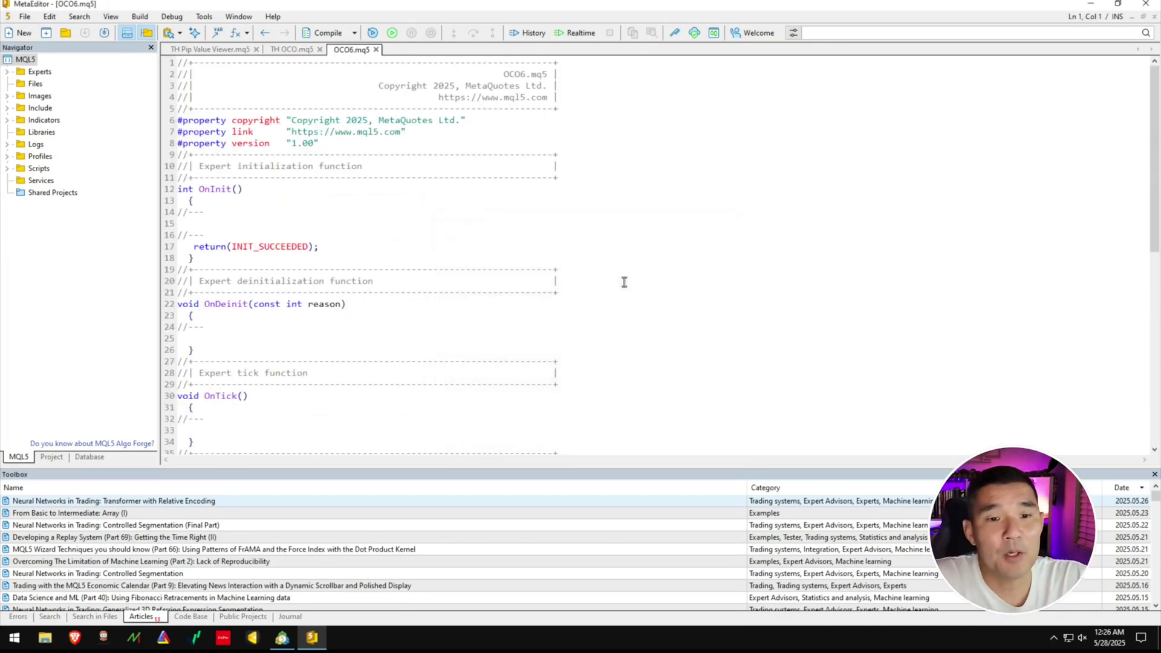
# Replace all template code in OCO6.mq5 with the copied ChatGPT code and compile it.
pyautogui.hotkey('ctrl', 'a')
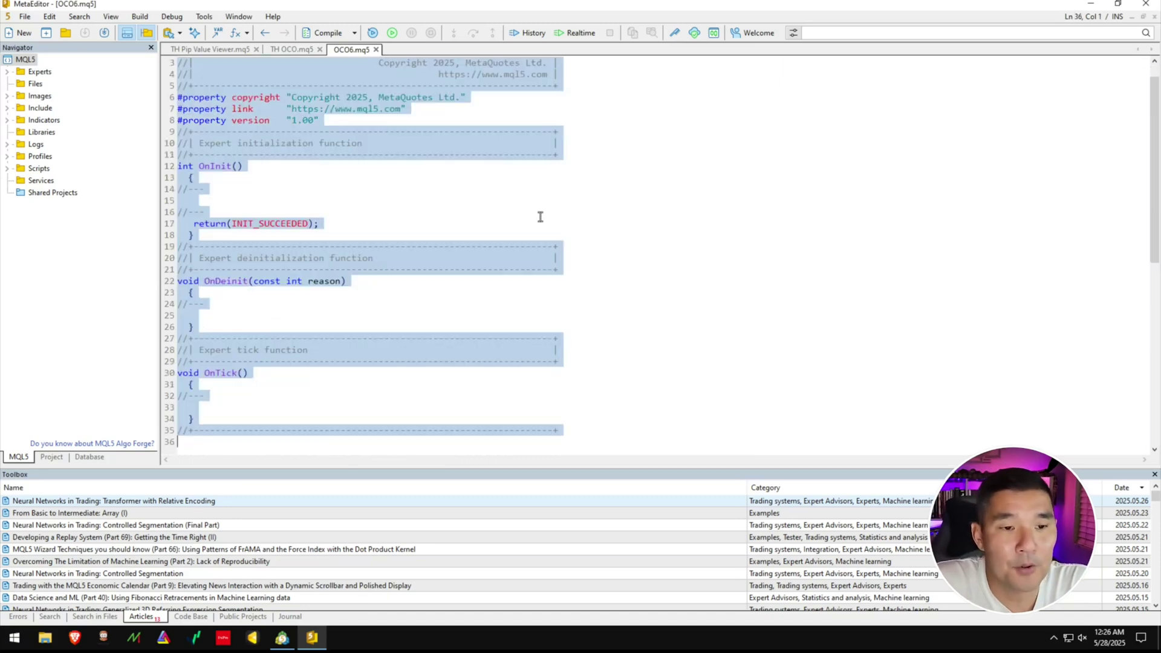
pyautogui.press('Delete')
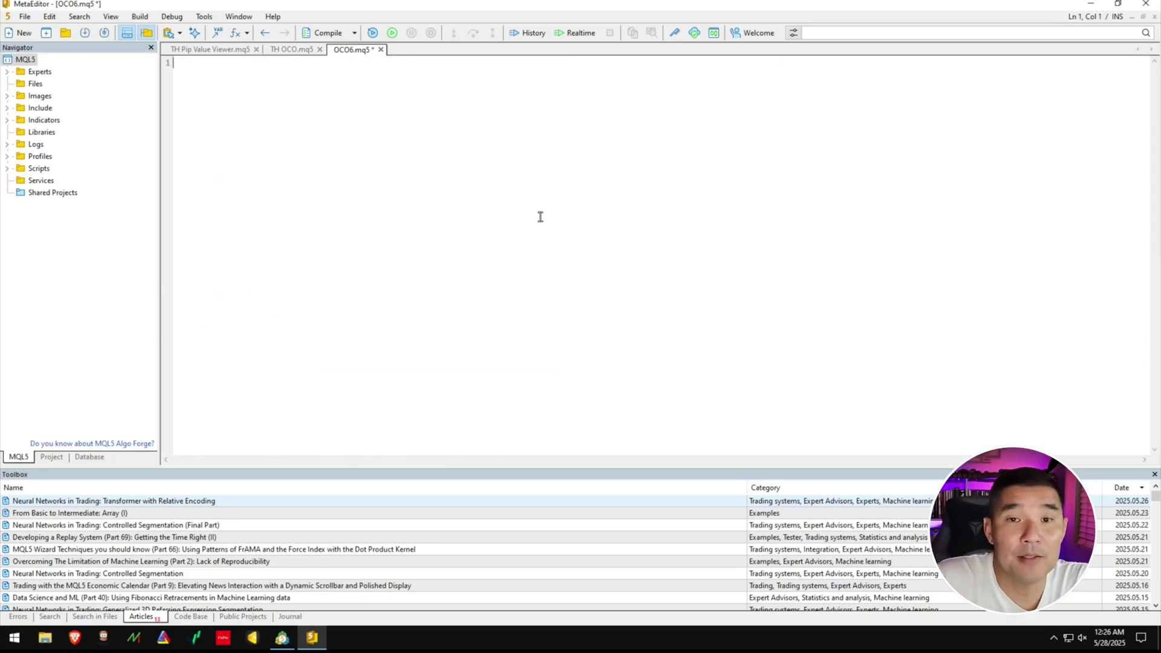
pyautogui.hotkey('ctrl', 'v')
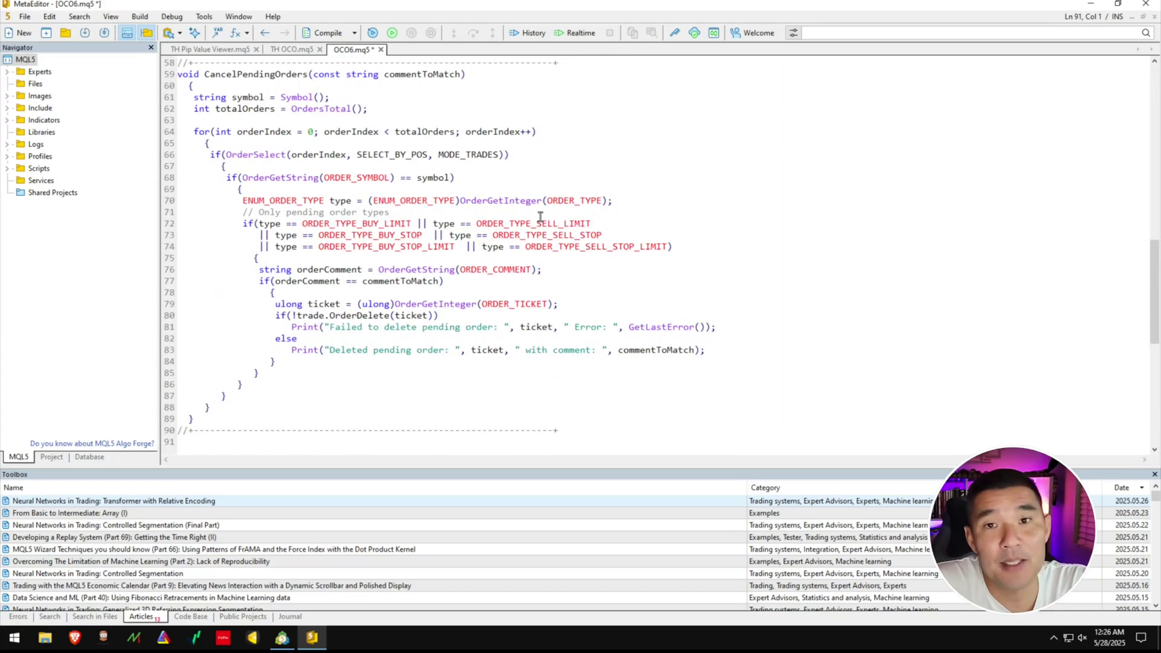
pyautogui.click(327, 32)
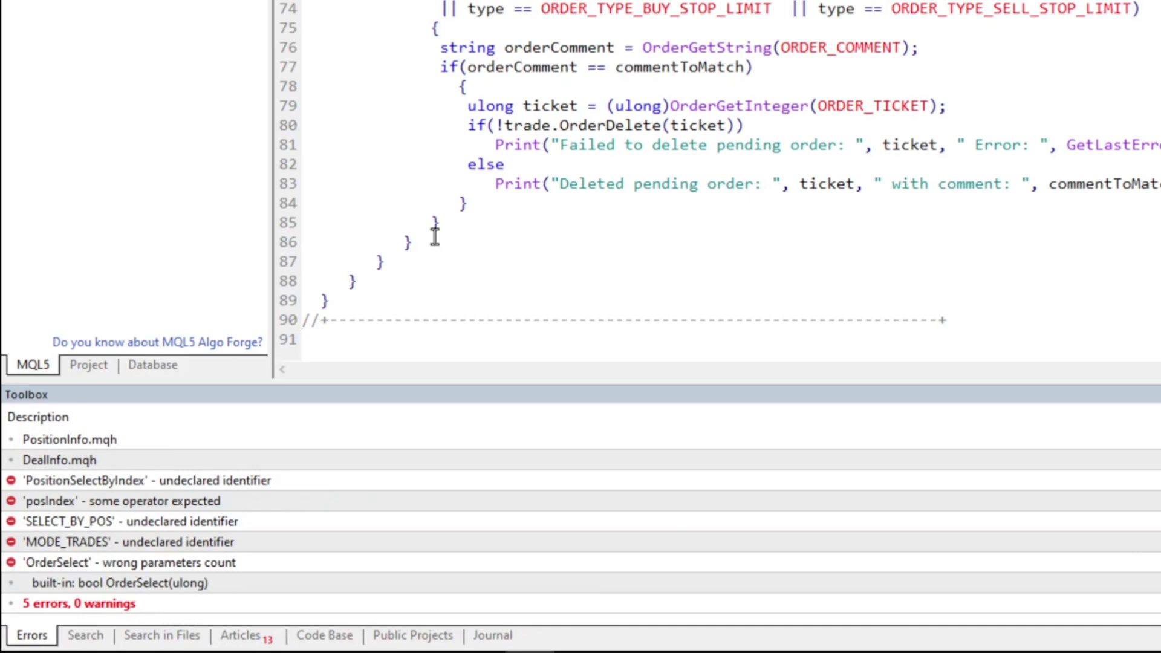
# Copy the compile errors from 'PositionSelectByIndex' through 'OrderSelect' and send them to ChatGPT with the request "Please fix these errors.".
pyautogui.click(420, 479)
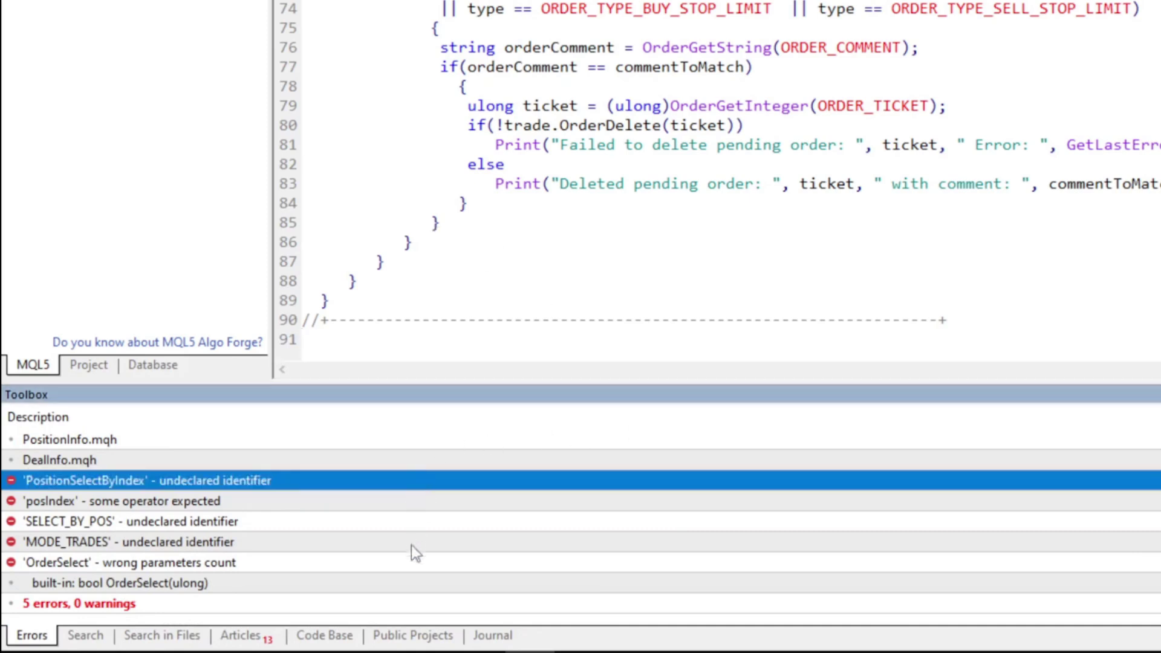
pyautogui.keyDown('shift'); pyautogui.click(376, 586); pyautogui.keyUp('shift')
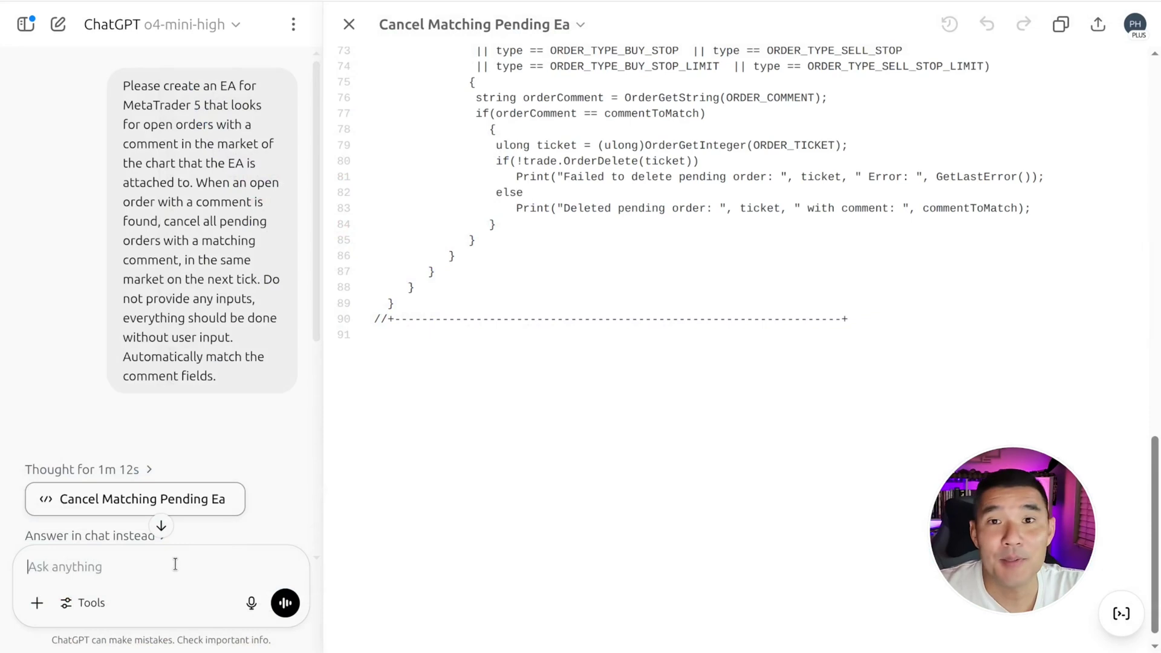
pyautogui.write('Please fix th')
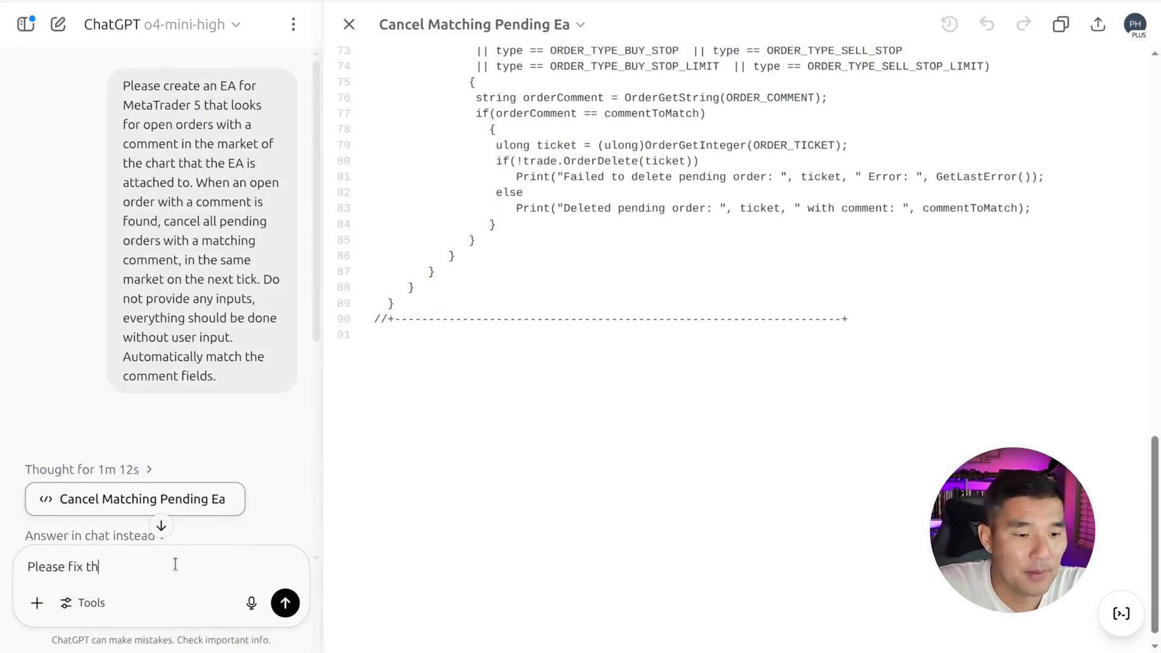
pyautogui.write('ese errors.')
pyautogui.hotkey('shift', 'Return')
pyautogui.hotkey('ctrl', 'v')
pyautogui.press('Return')
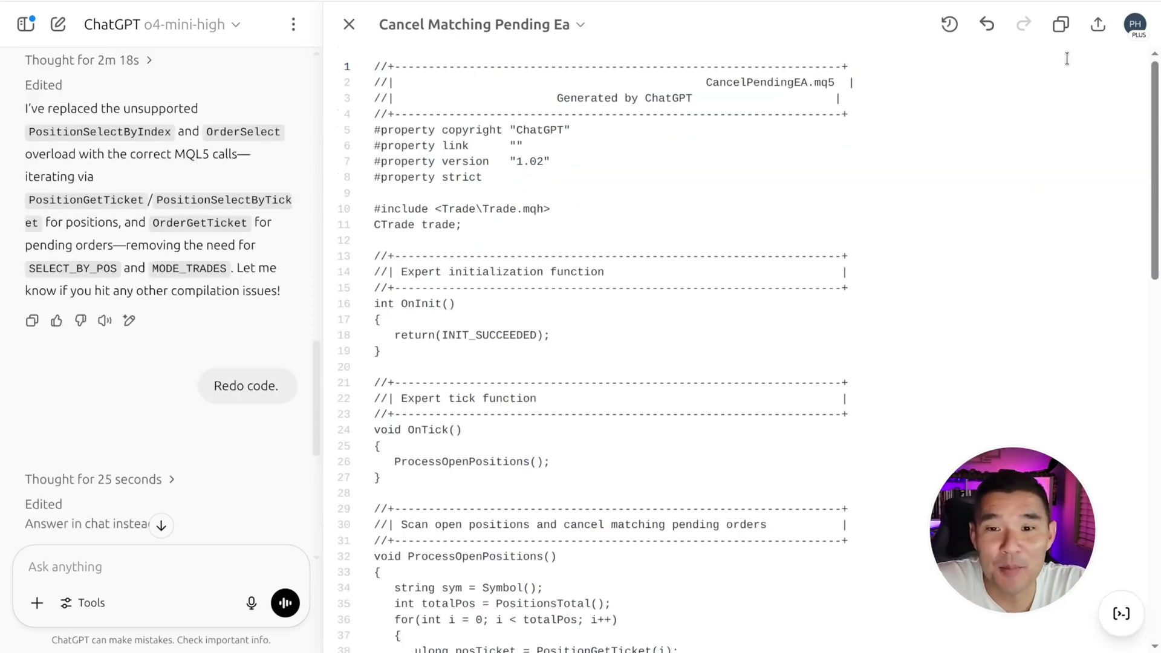
# Copy ChatGPT's revised EA code, replace the entire contents of OCO6.mq5 with it in MetaEditor, and recompile.
pyautogui.click(1064, 39)
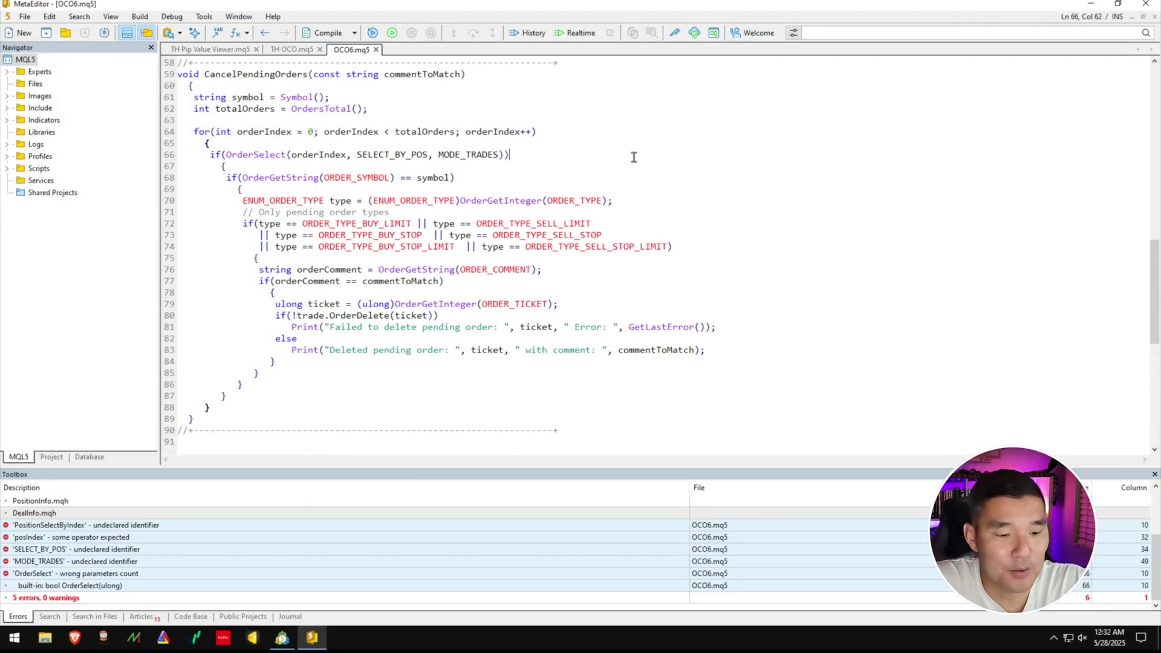
pyautogui.hotkey('ctrl', 'a')
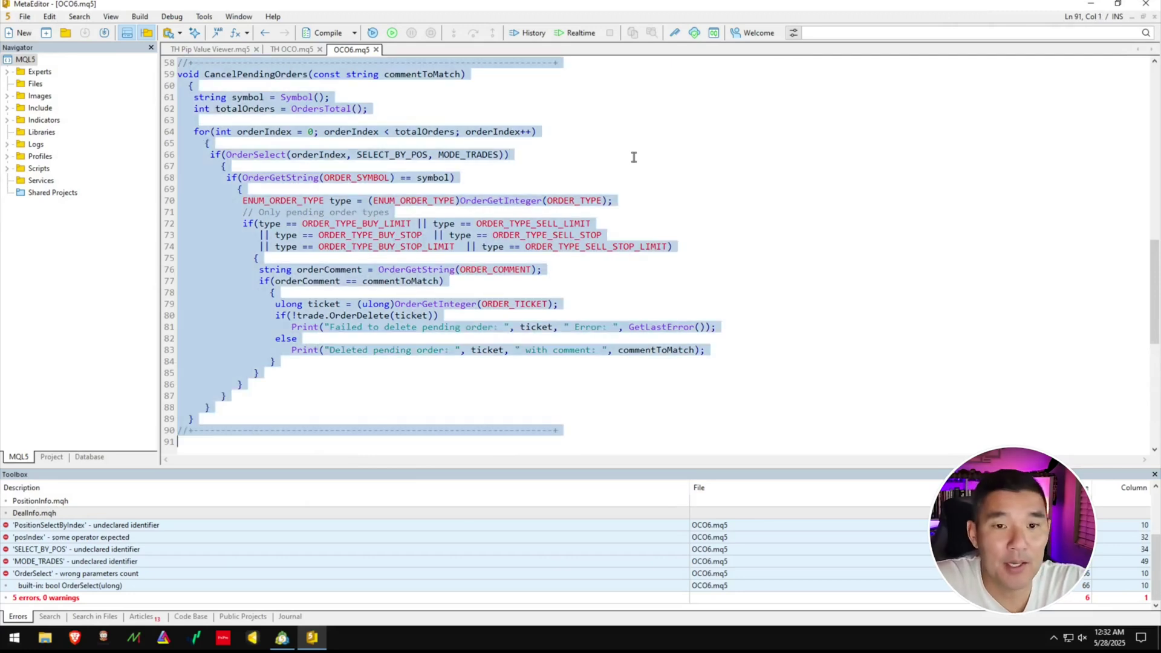
pyautogui.press('BackSpace')
pyautogui.hotkey('ctrl', 'v')
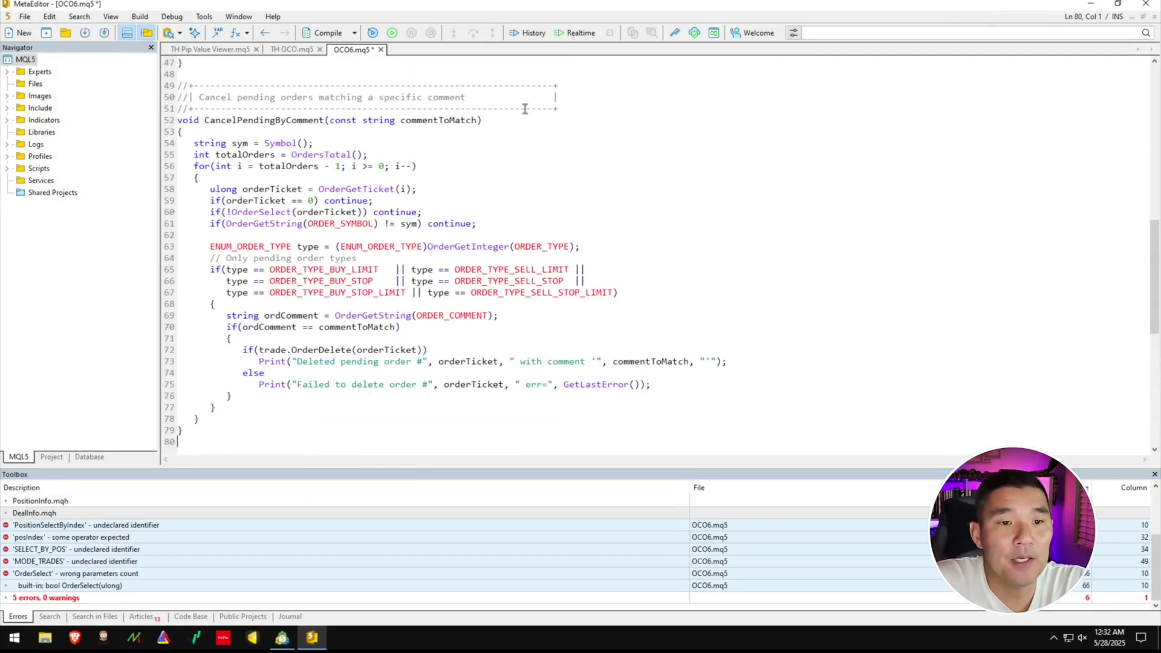
pyautogui.click(327, 33)
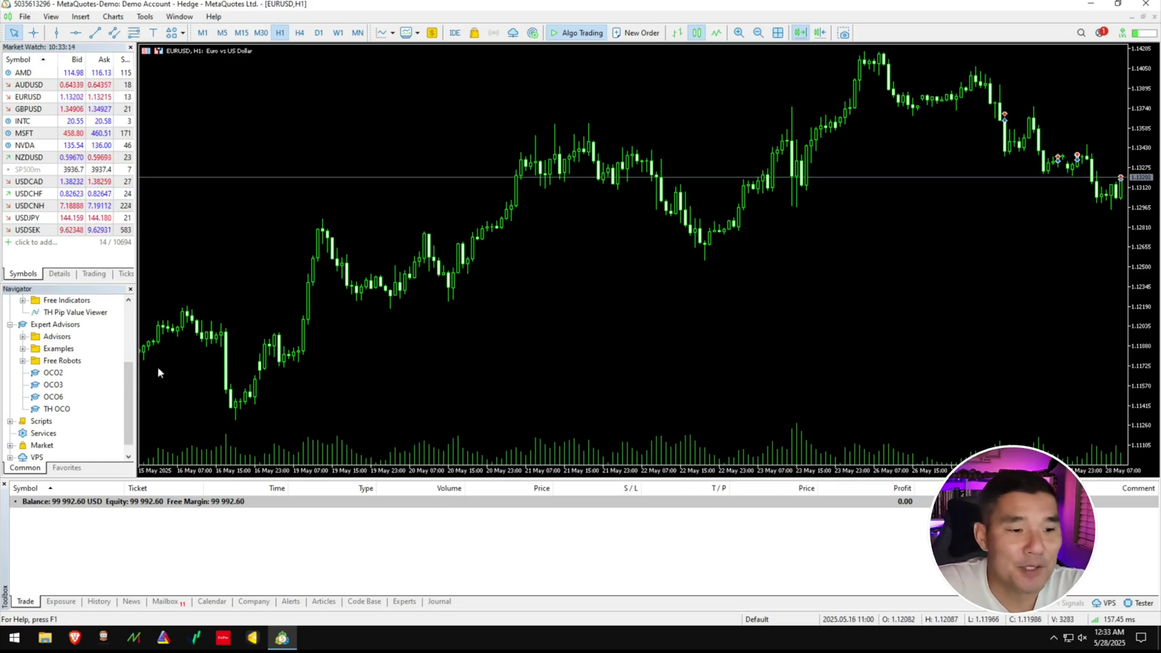
# Attach the OCO6 Expert Advisor to the EURUSD H1 chart in MetaTrader 5 and accept its settings with algo trading allowed.
pyautogui.moveTo(53, 397); pyautogui.dragTo(376, 396)
pyautogui.press('F7')
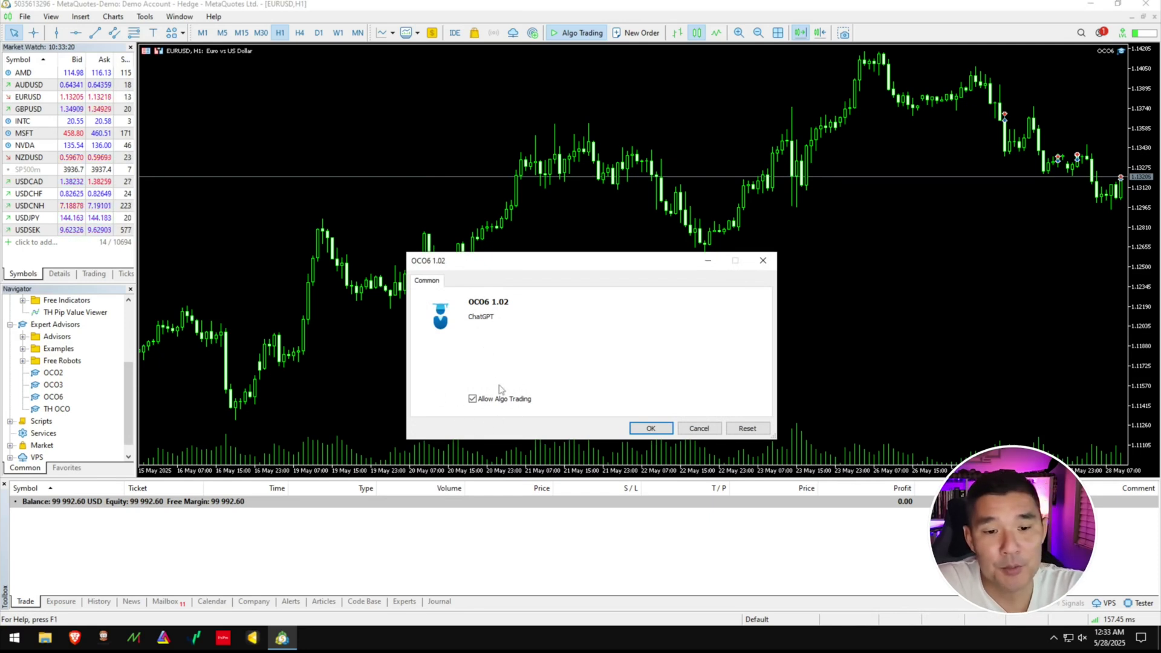
pyautogui.click(650, 428)
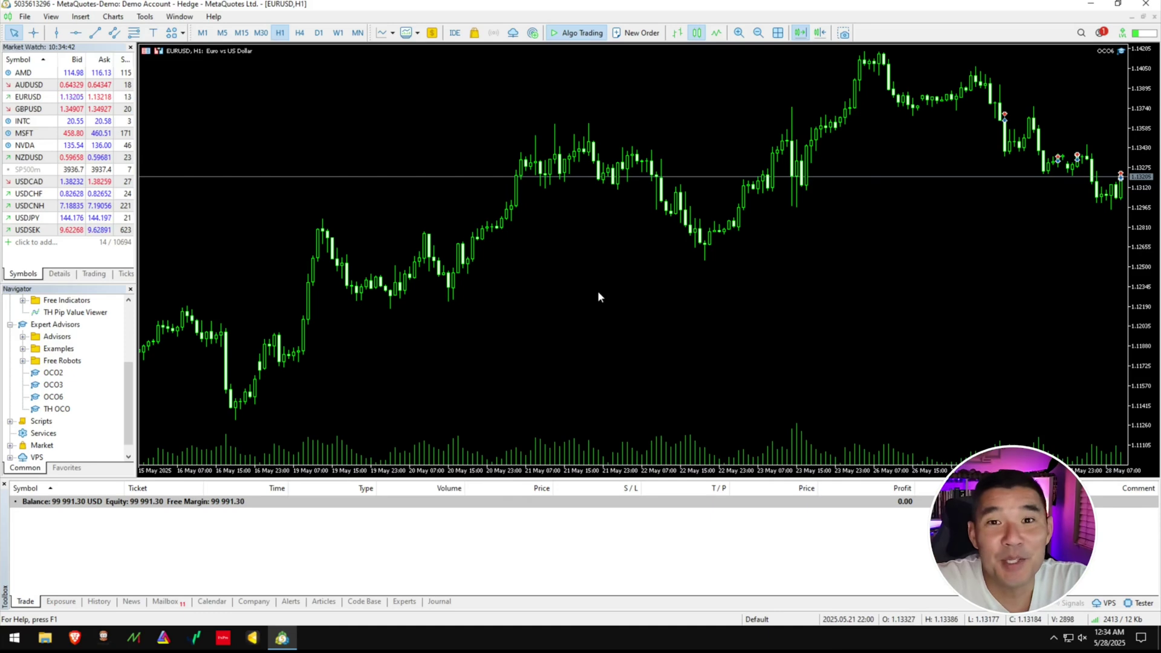
# Place a pending EURUSD Buy Limit order of 0.10 lots at 1.12319 with the comment 88.
pyautogui.rightClick(578, 264)
pyautogui.moveTo(630, 228)
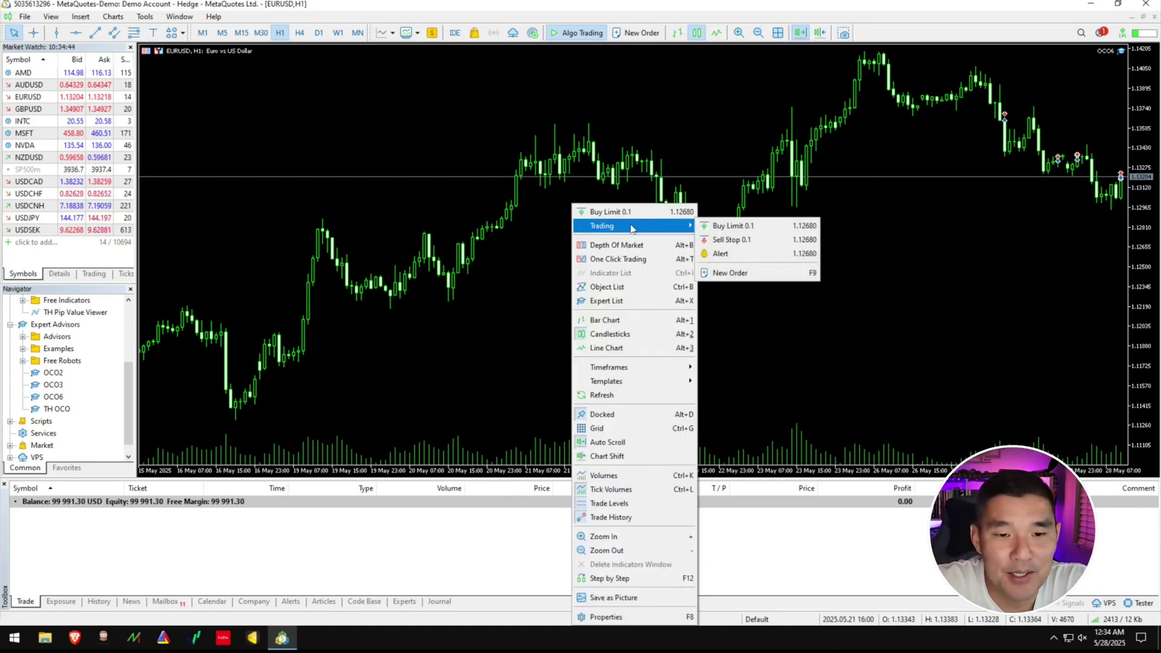
pyautogui.click(734, 277)
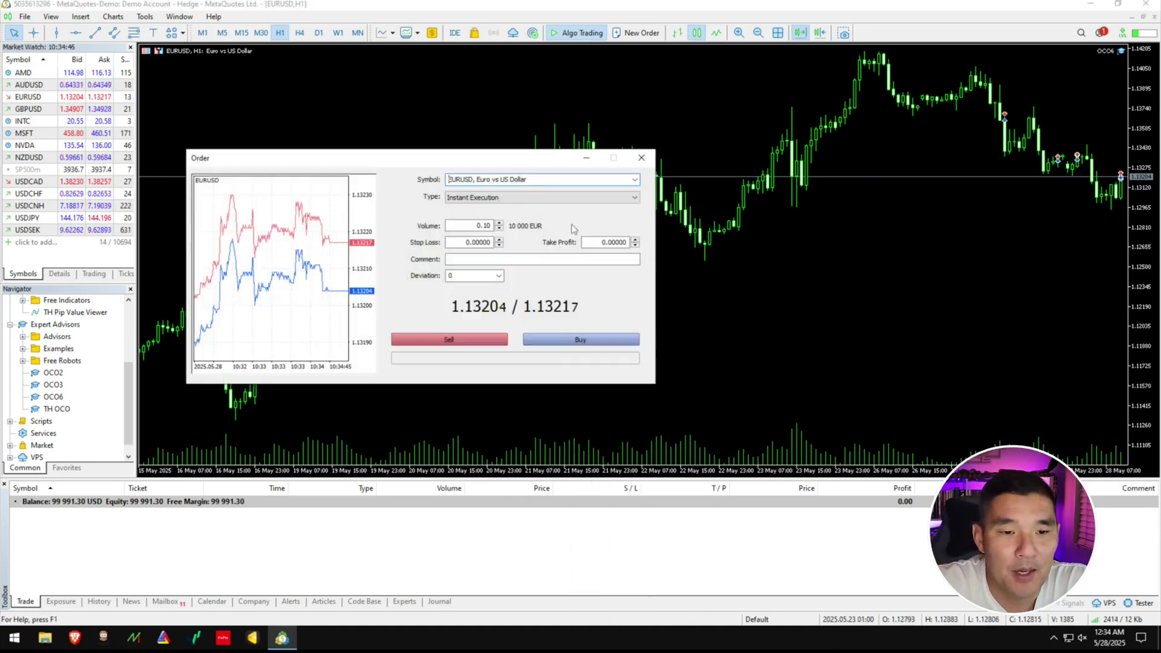
pyautogui.click(508, 198)
pyautogui.click(507, 216)
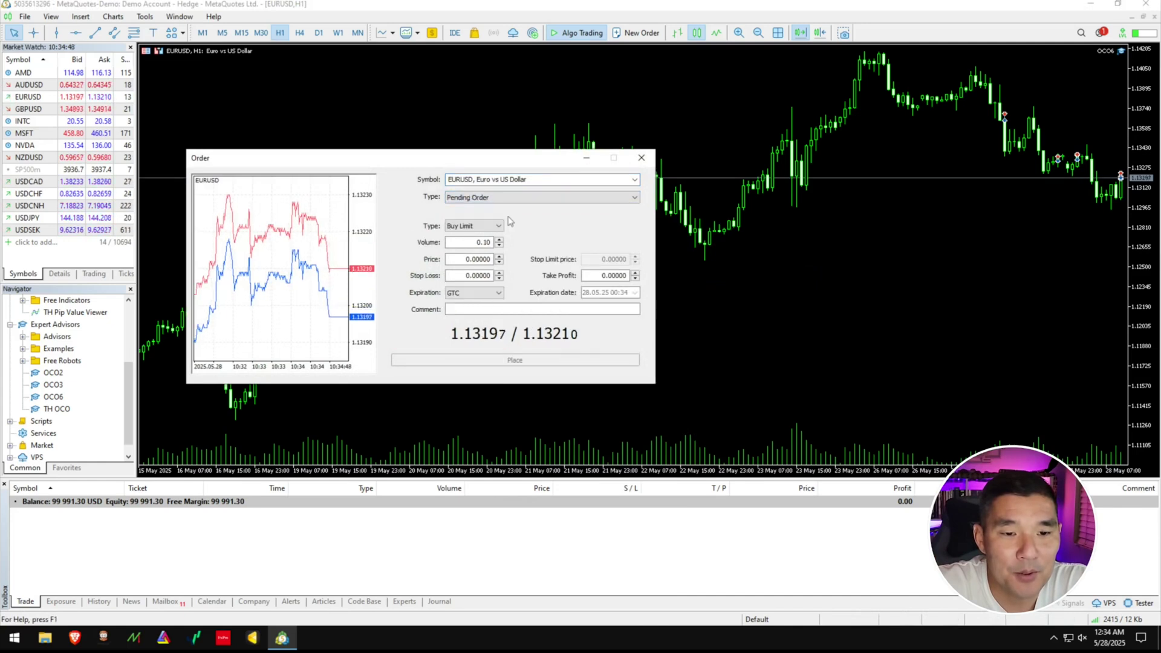
pyautogui.click(499, 257)
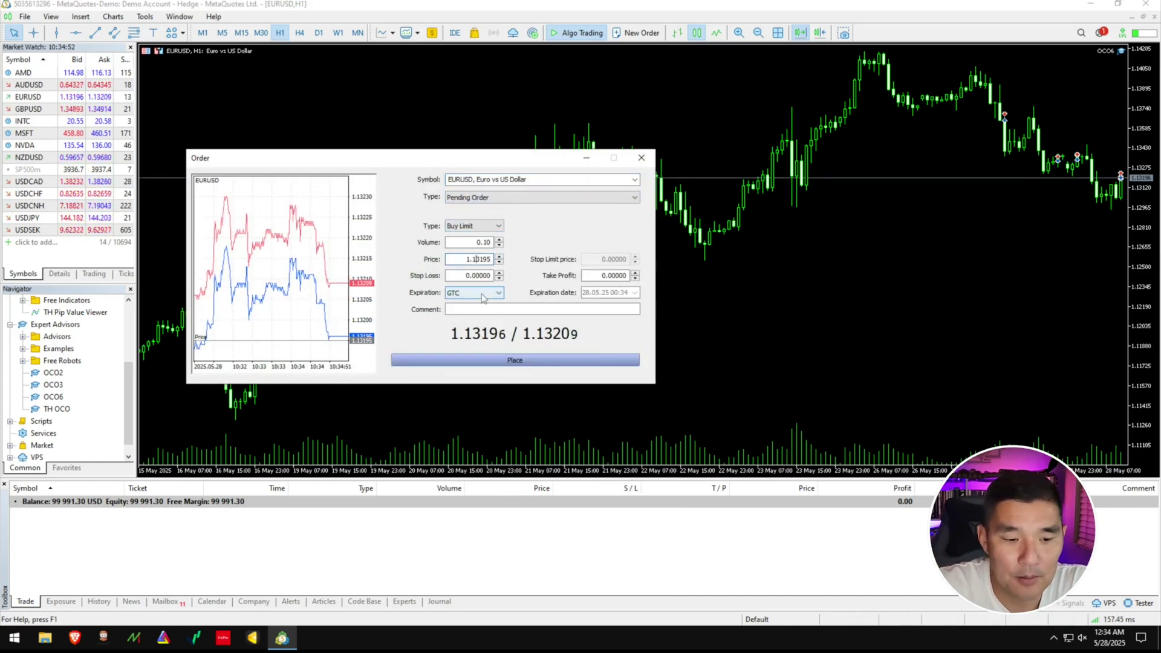
pyautogui.write('2')
pyautogui.click(501, 310)
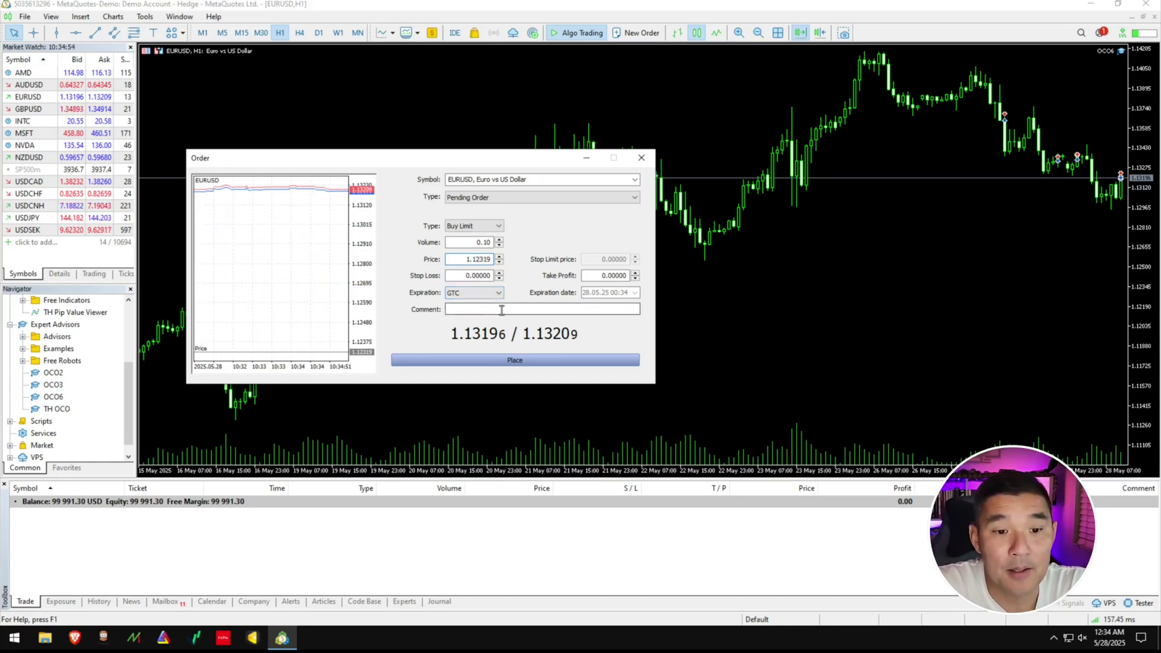
pyautogui.write('88')
pyautogui.click(497, 360)
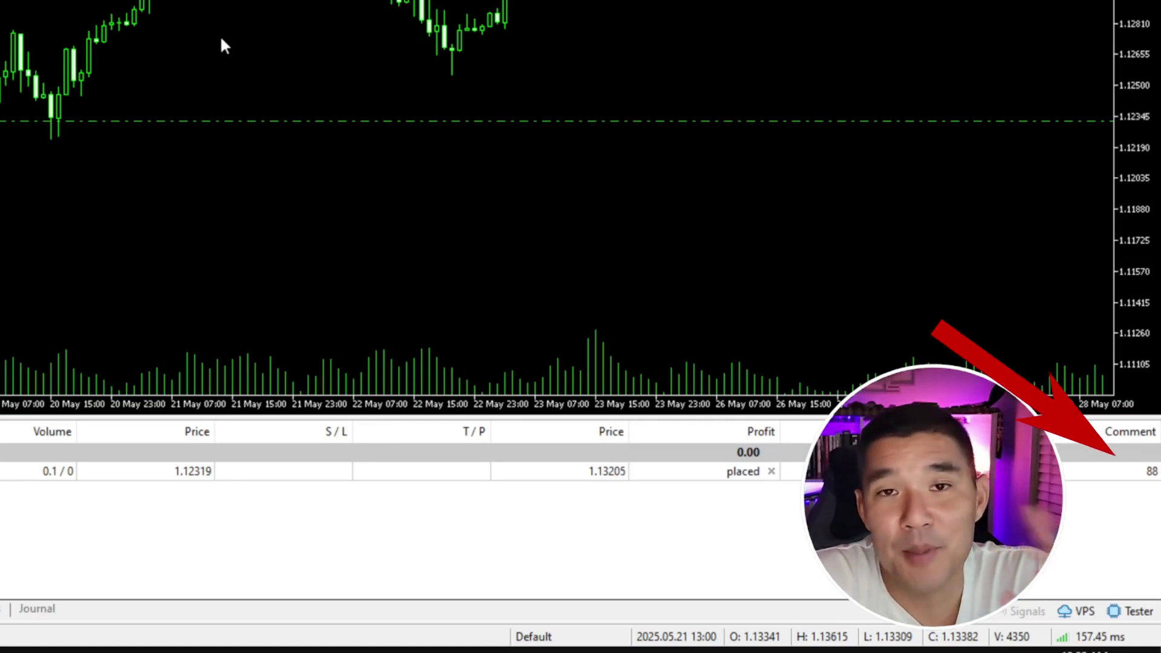
# Open a 0.10-lot EURUSD buy position with instant execution and the comment 88.
pyautogui.rightClick(221, 39)
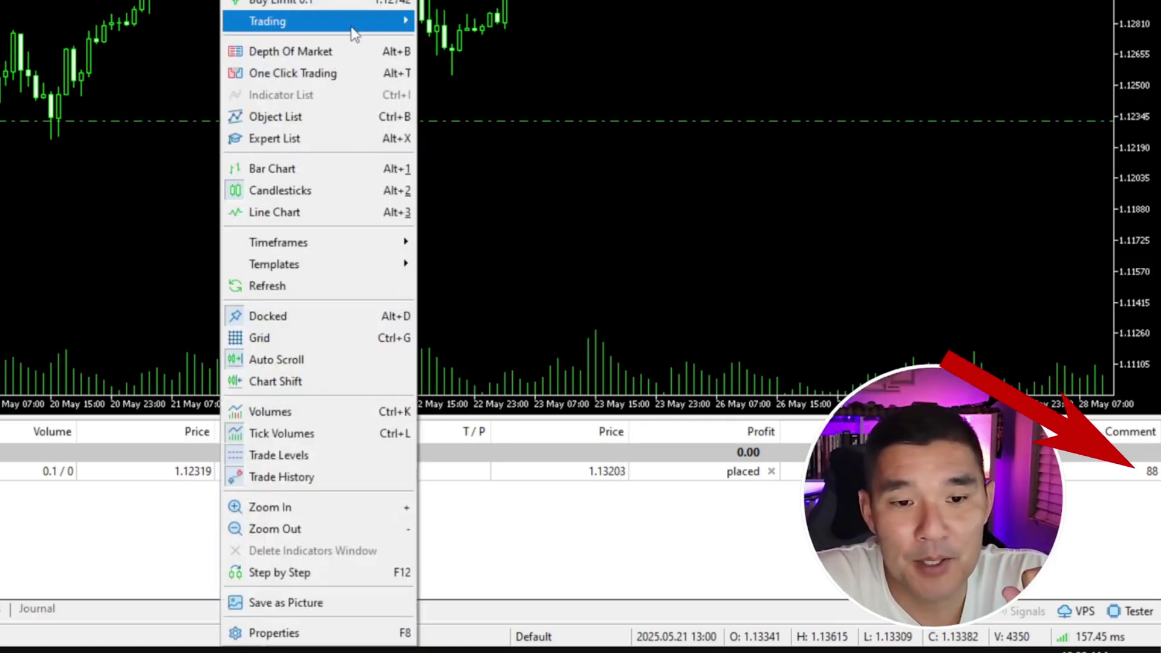
pyautogui.moveTo(354, 33)
pyautogui.click(487, 94)
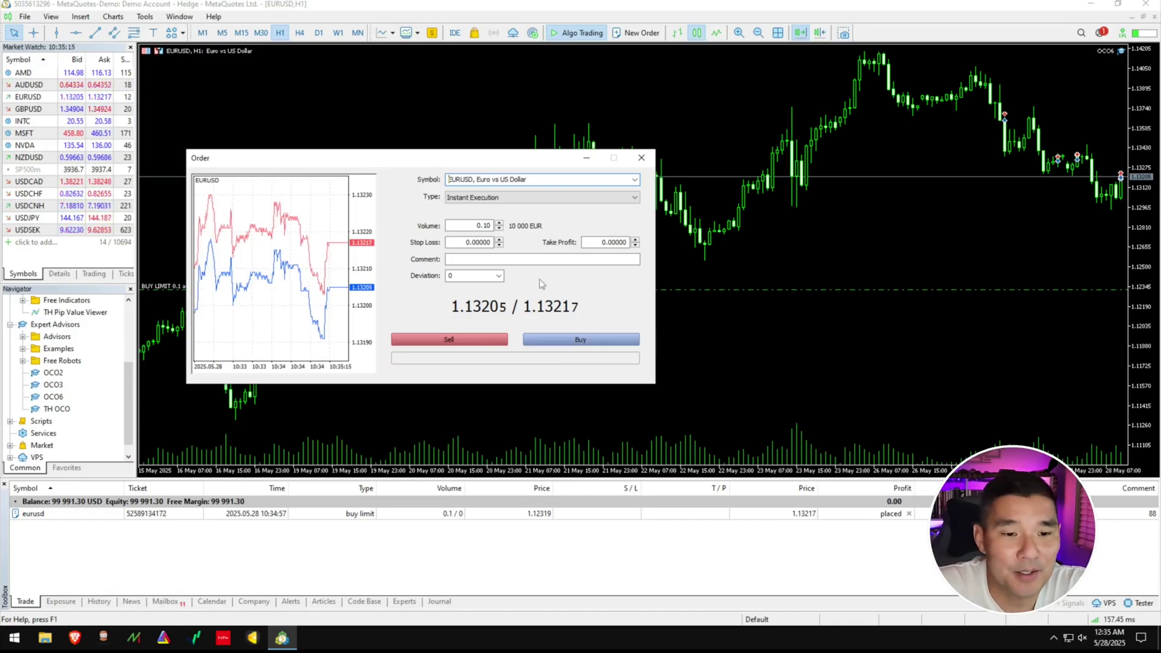
pyautogui.click(539, 259)
pyautogui.write('88')
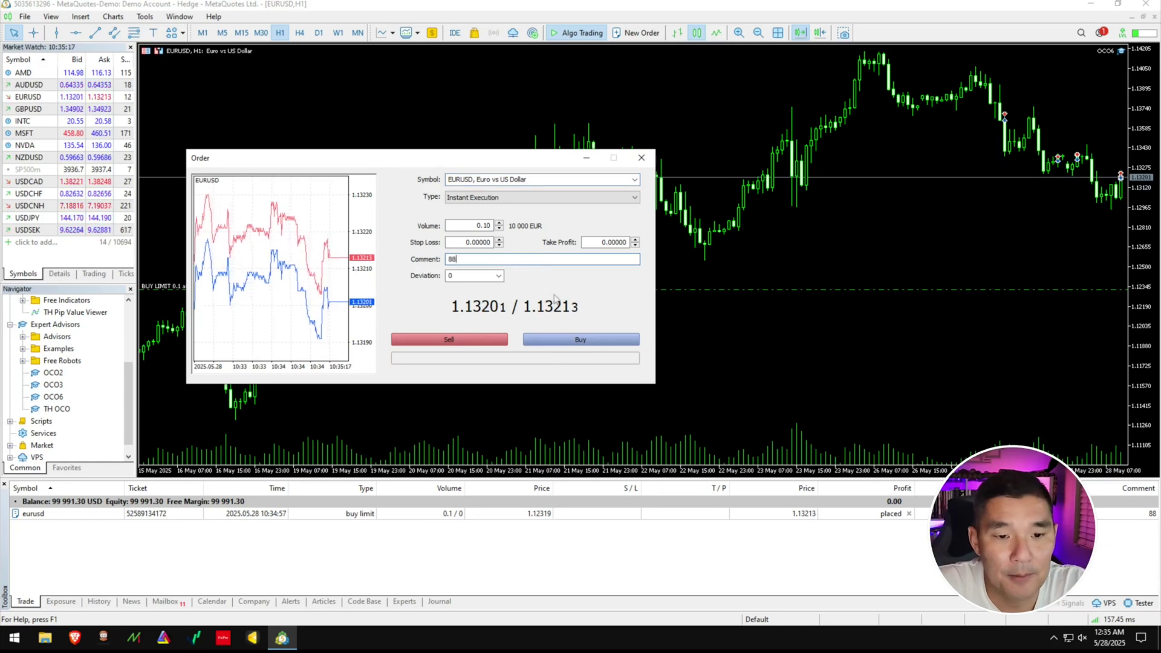
pyautogui.click(569, 338)
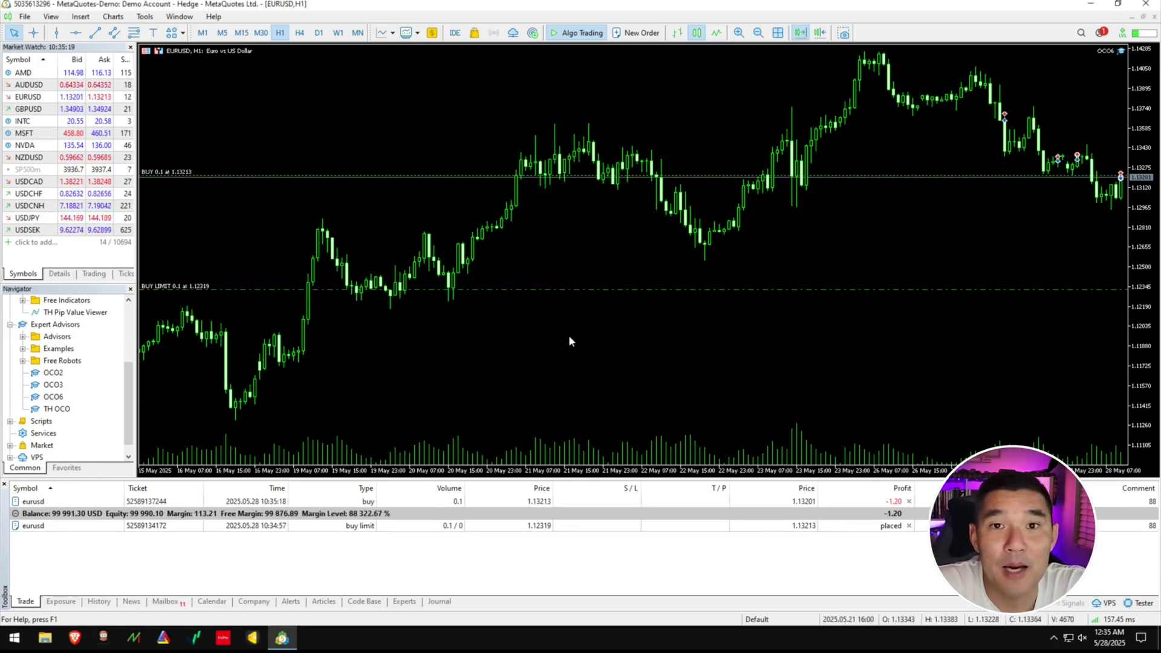
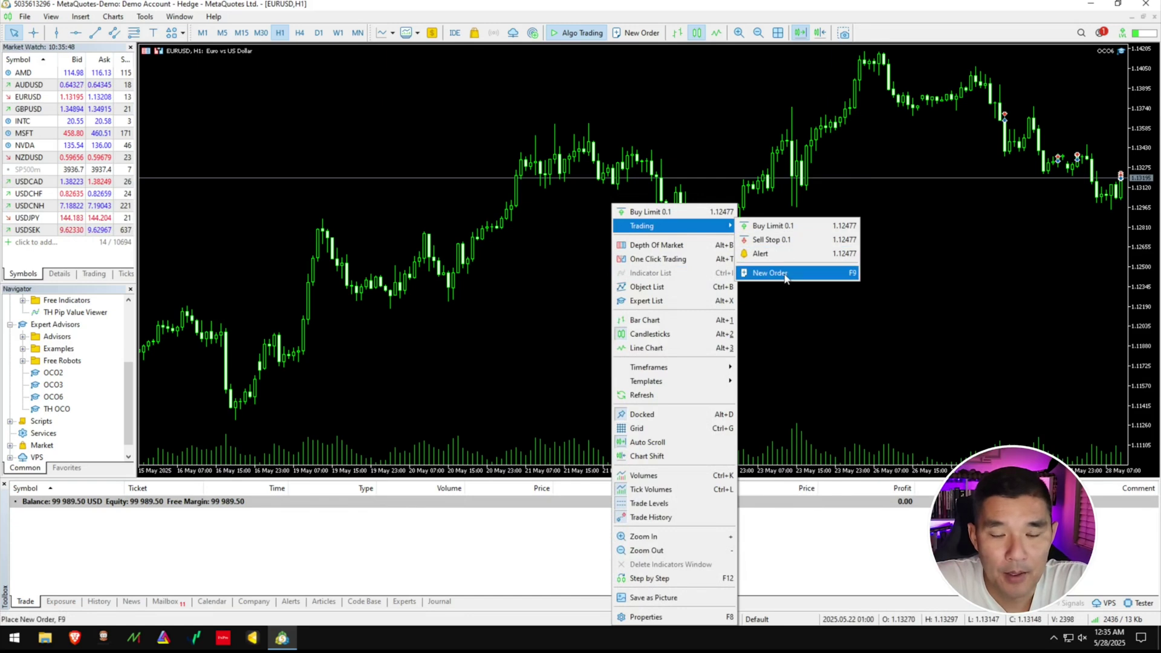
# Place a pending EURUSD Buy Limit order of 0.10 lots at 1.12319 with the comment 88.
pyautogui.click(543, 197)
pyautogui.click(532, 216)
pyautogui.click(521, 309)
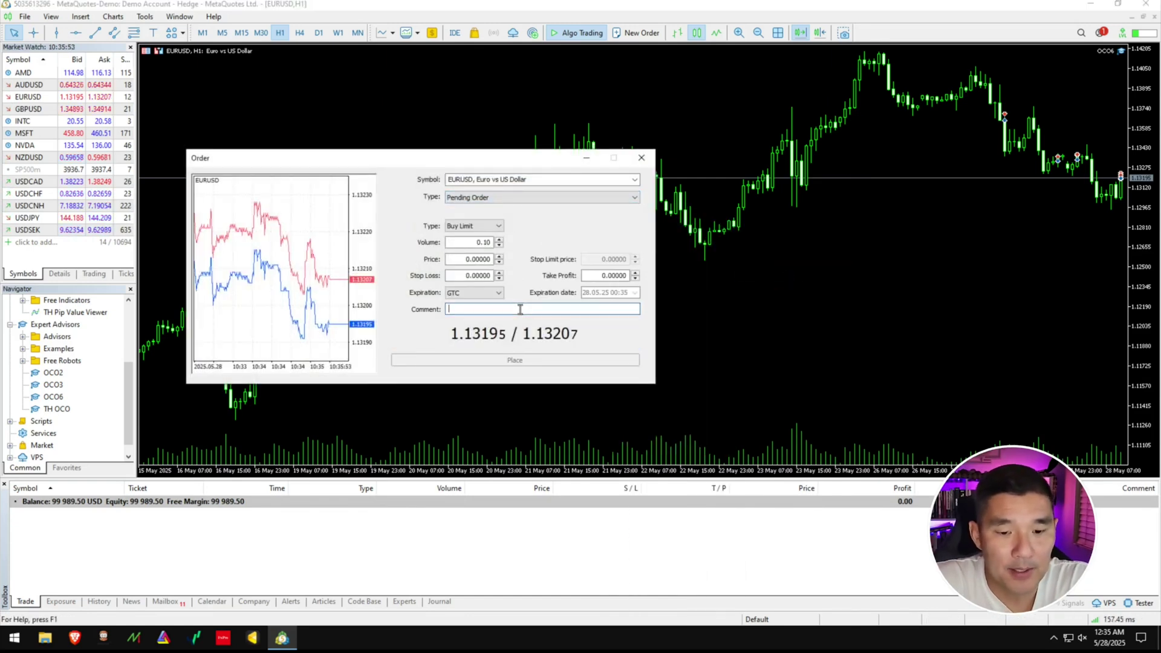
pyautogui.click(474, 260)
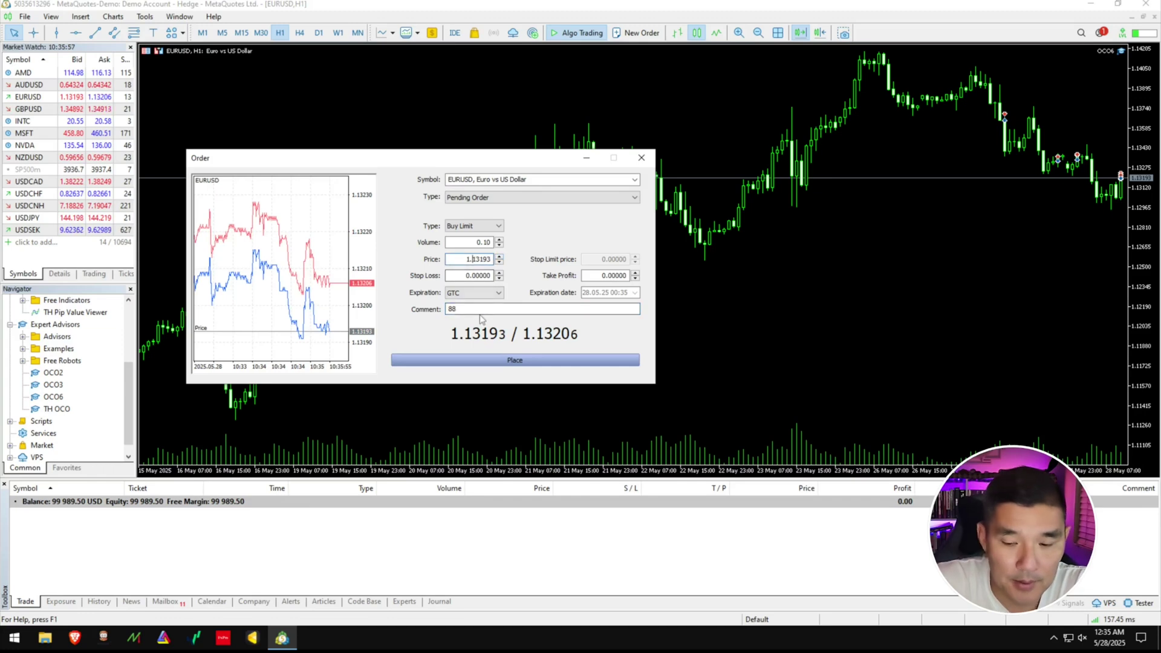
pyautogui.write('2')
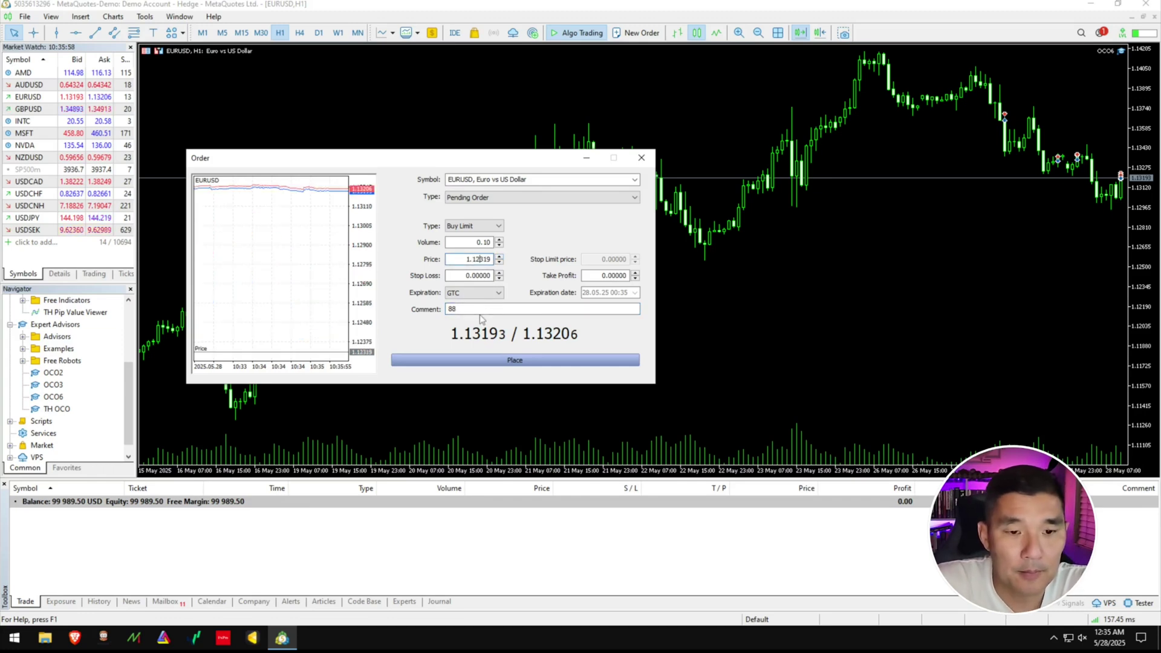
pyautogui.click(531, 360)
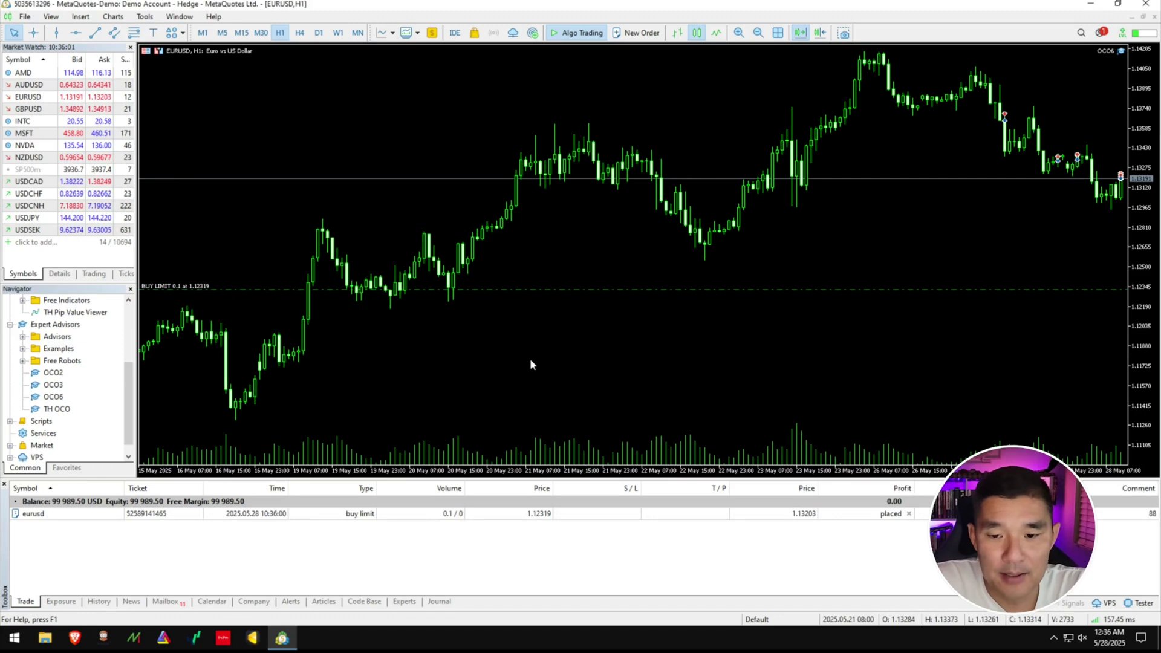
# Place a second pending EURUSD Buy Limit order of 0.10 lots at 1.11321 with the comment 88.
pyautogui.rightClick(573, 204)
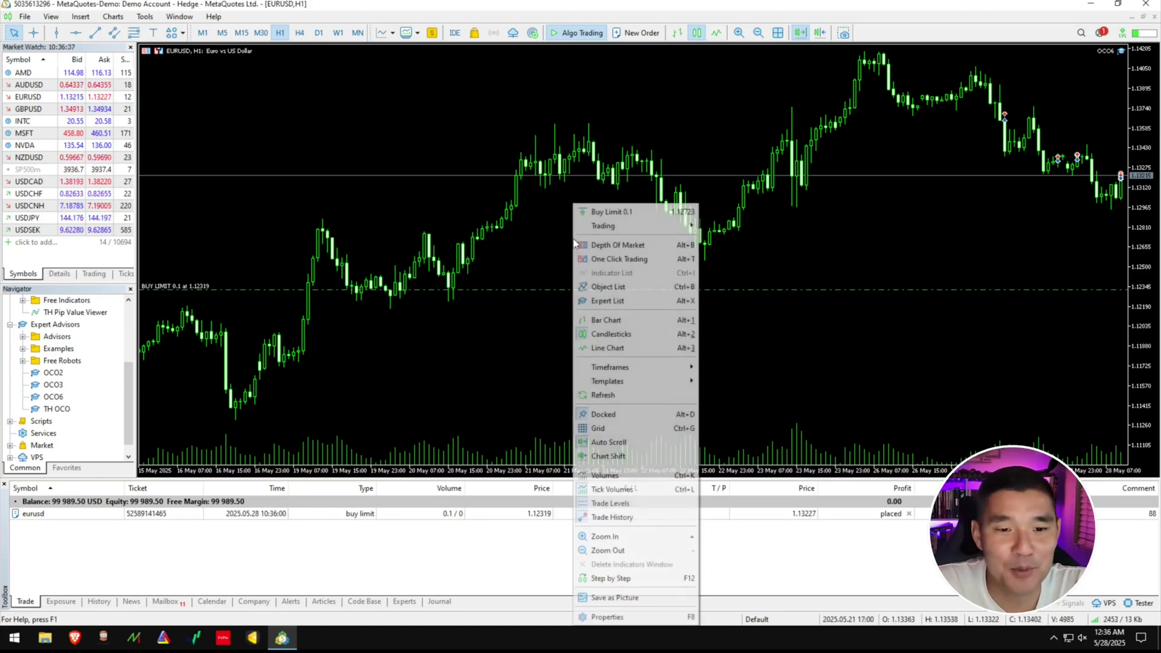
pyautogui.moveTo(631, 227)
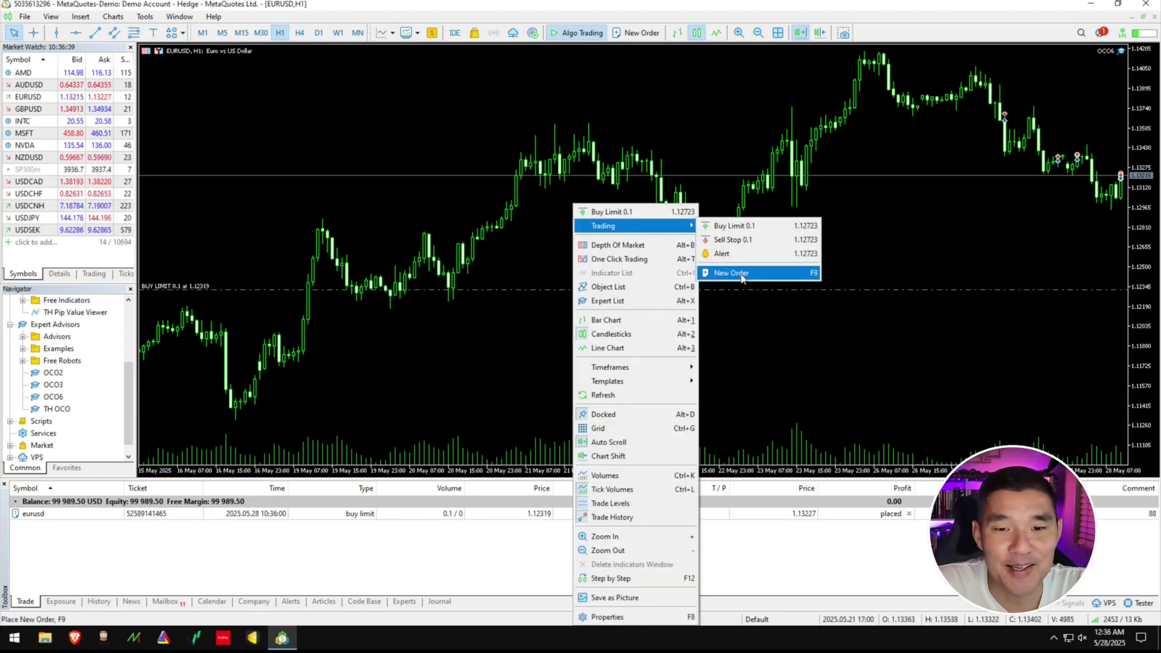
pyautogui.click(740, 273)
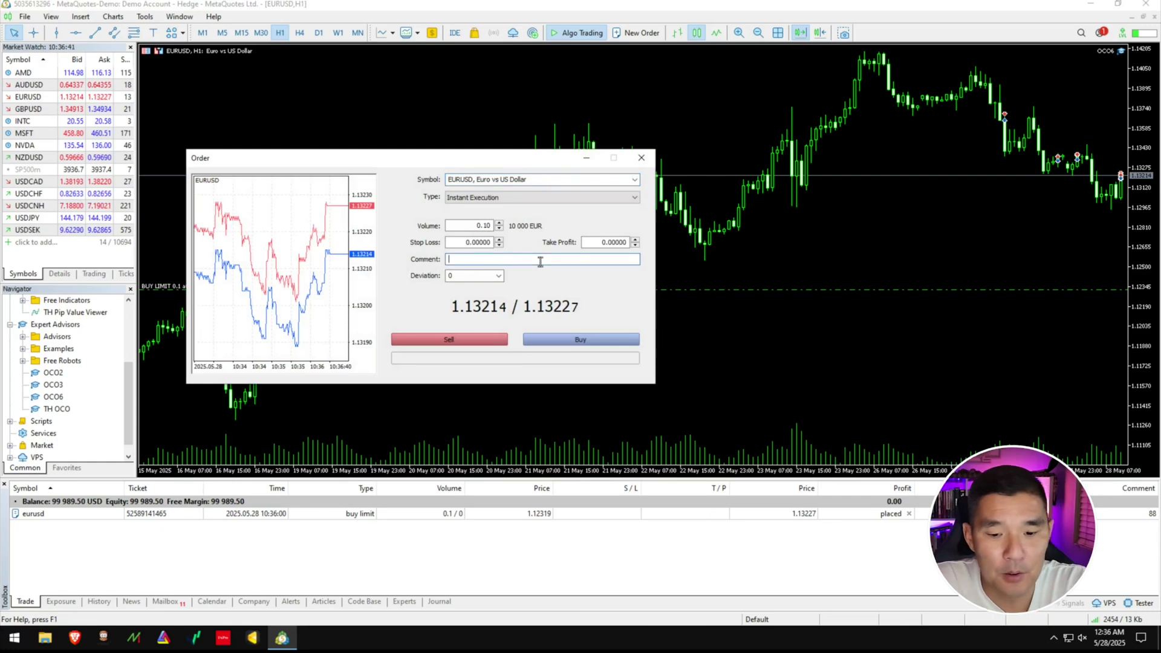
pyautogui.press('BackSpace')
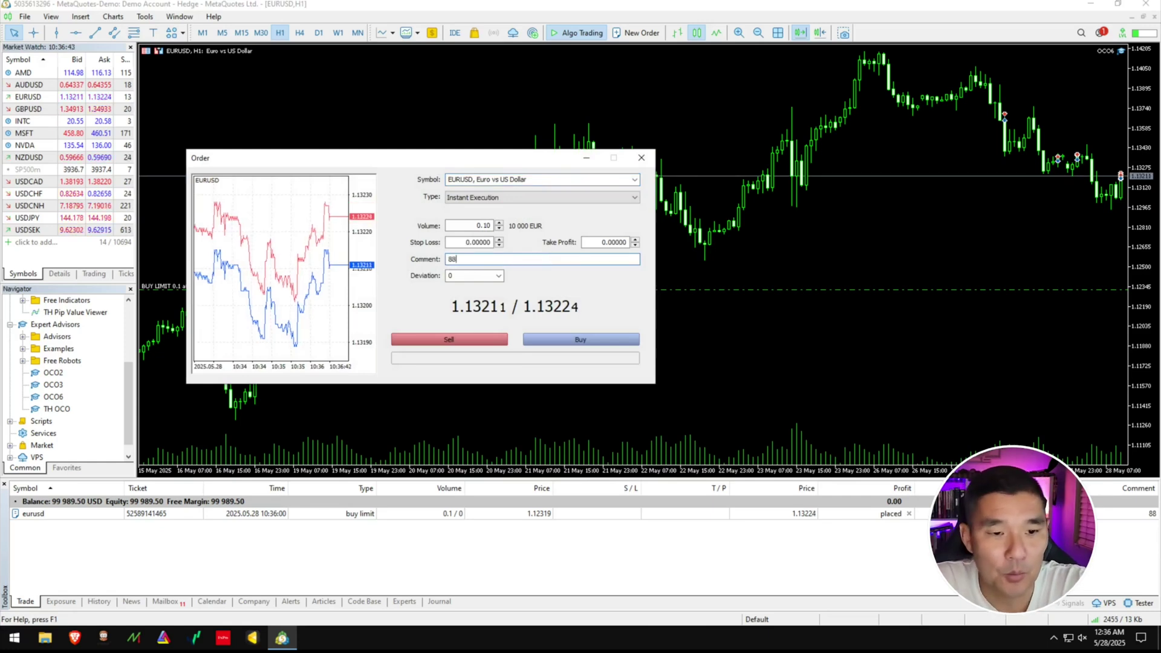
pyautogui.click(543, 197)
pyautogui.click(533, 216)
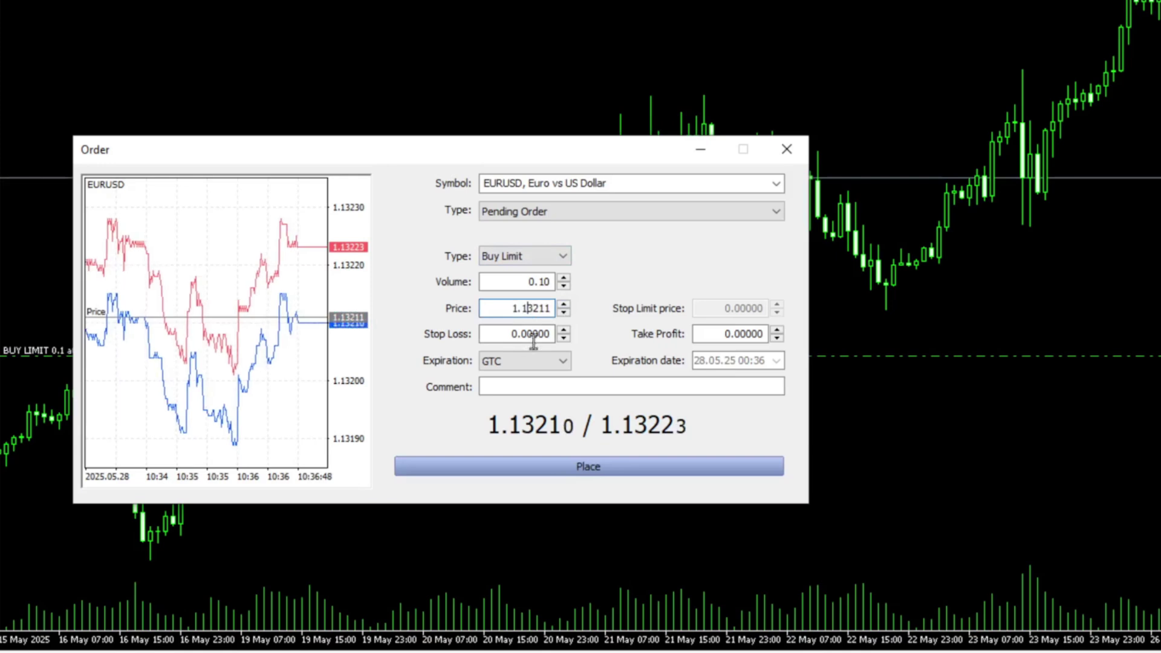
pyautogui.write('1')
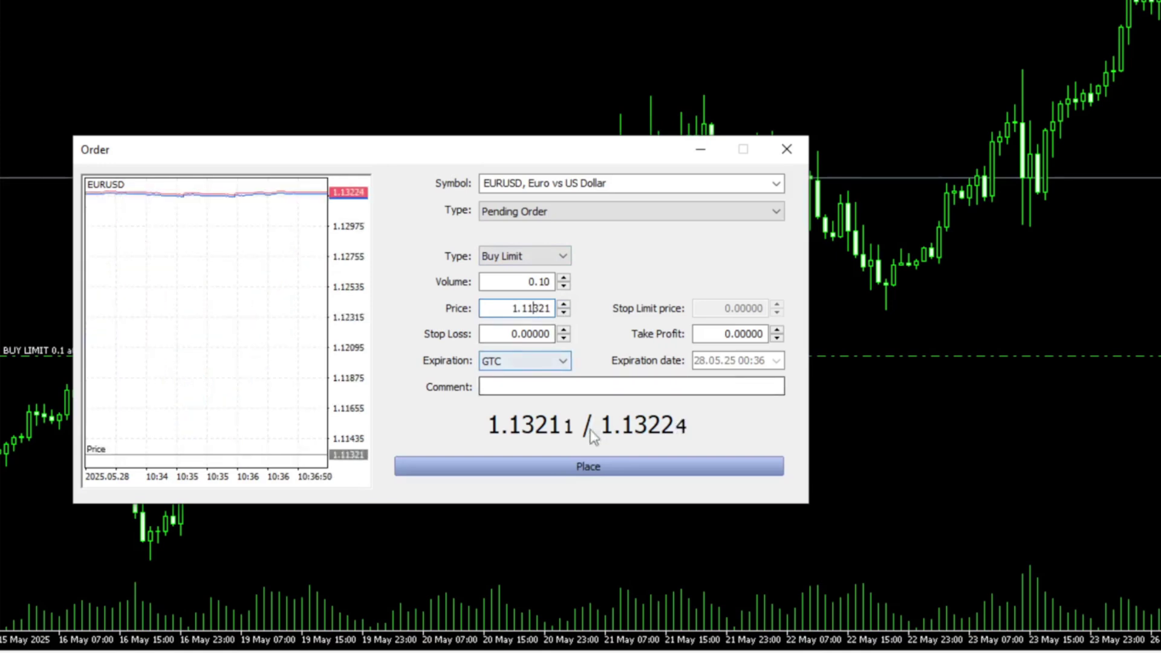
pyautogui.click(626, 388)
pyautogui.write('88')
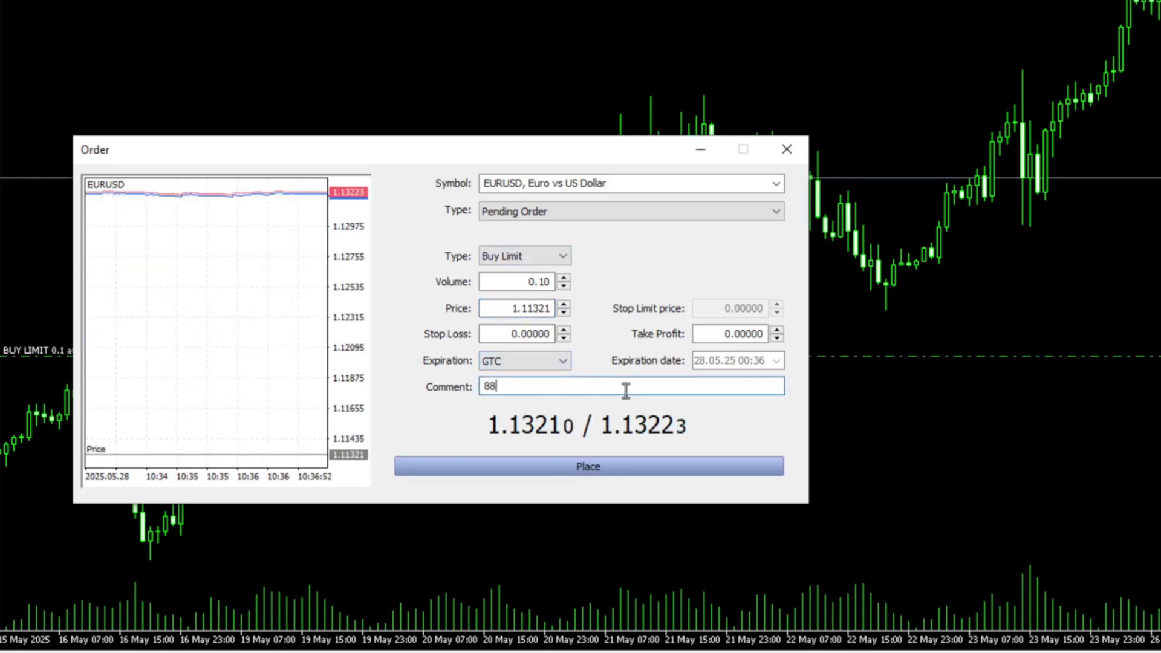
pyautogui.click(636, 474)
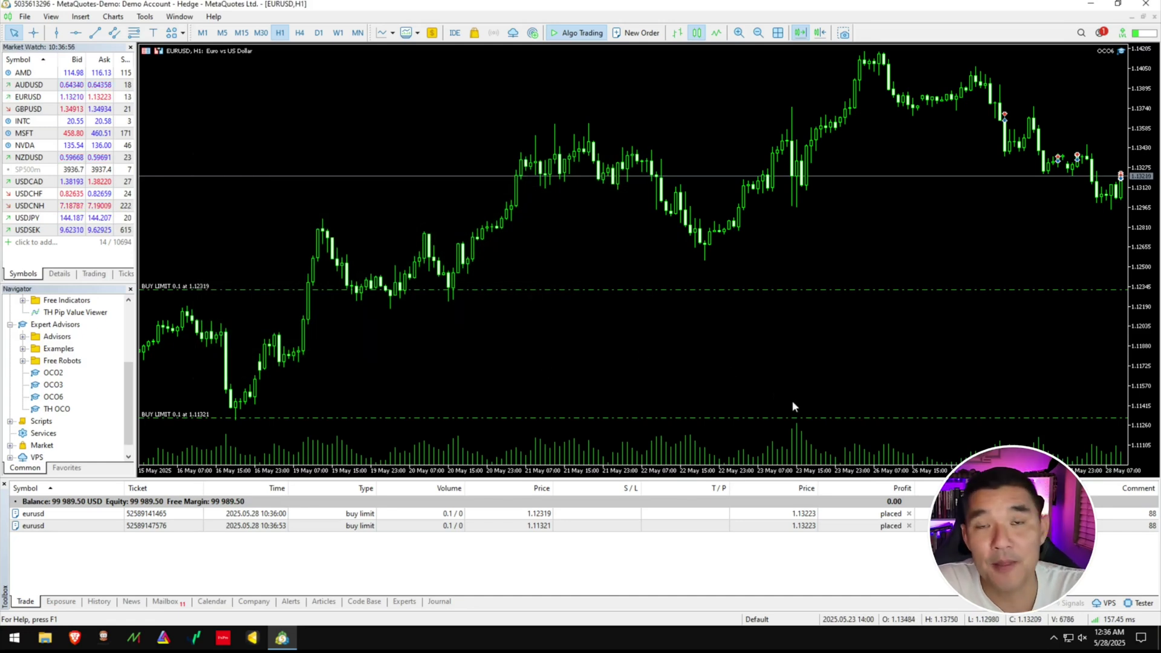
# Place a pending EURUSD Sell Stop order of 0.10 lots at 1.12321 with the comment 99.
pyautogui.rightClick(559, 205)
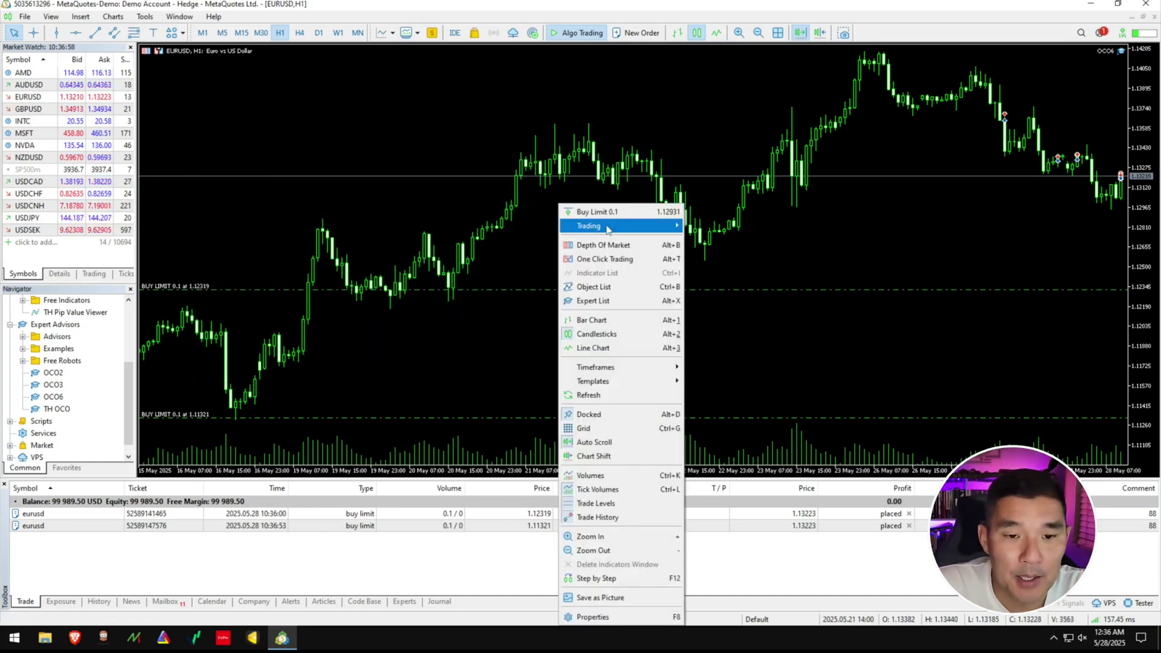
pyautogui.moveTo(608, 226)
pyautogui.click(733, 273)
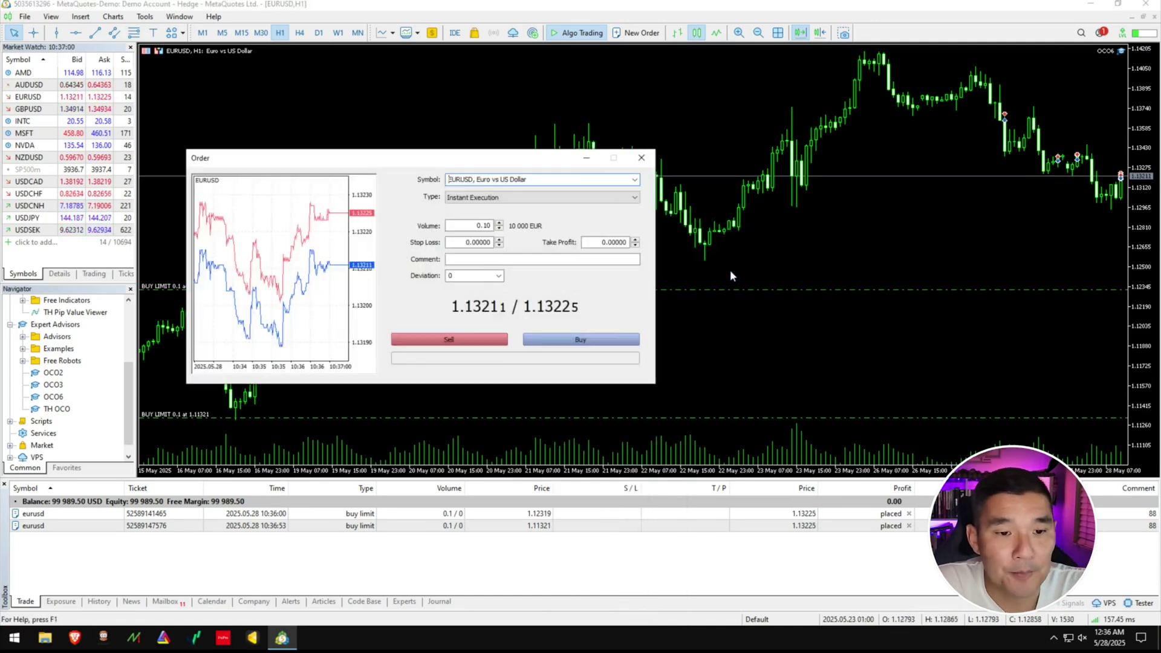
pyautogui.click(491, 309)
pyautogui.write('99')
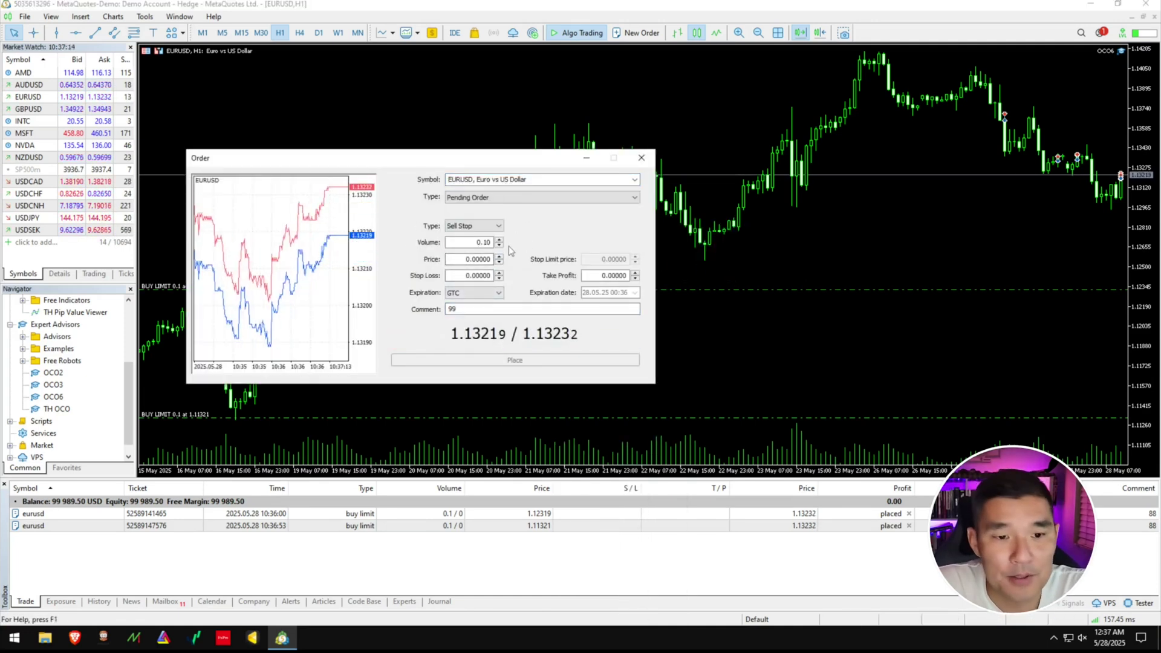
pyautogui.click(499, 257)
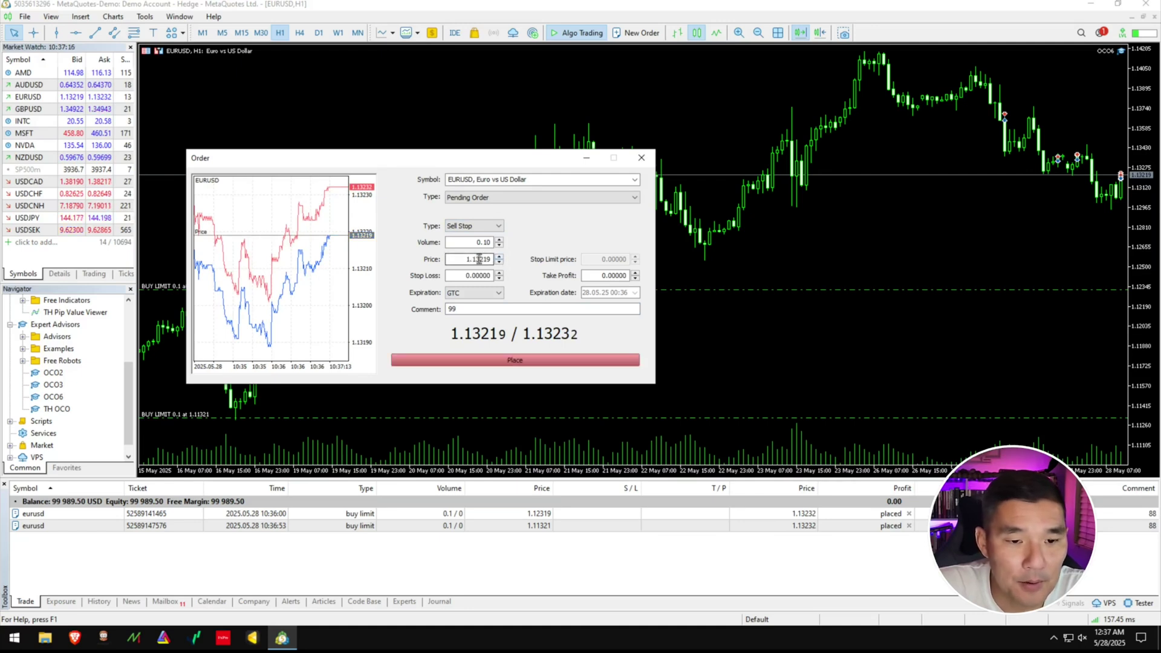
pyautogui.doubleClick(475, 259)
pyautogui.write('1.12321')
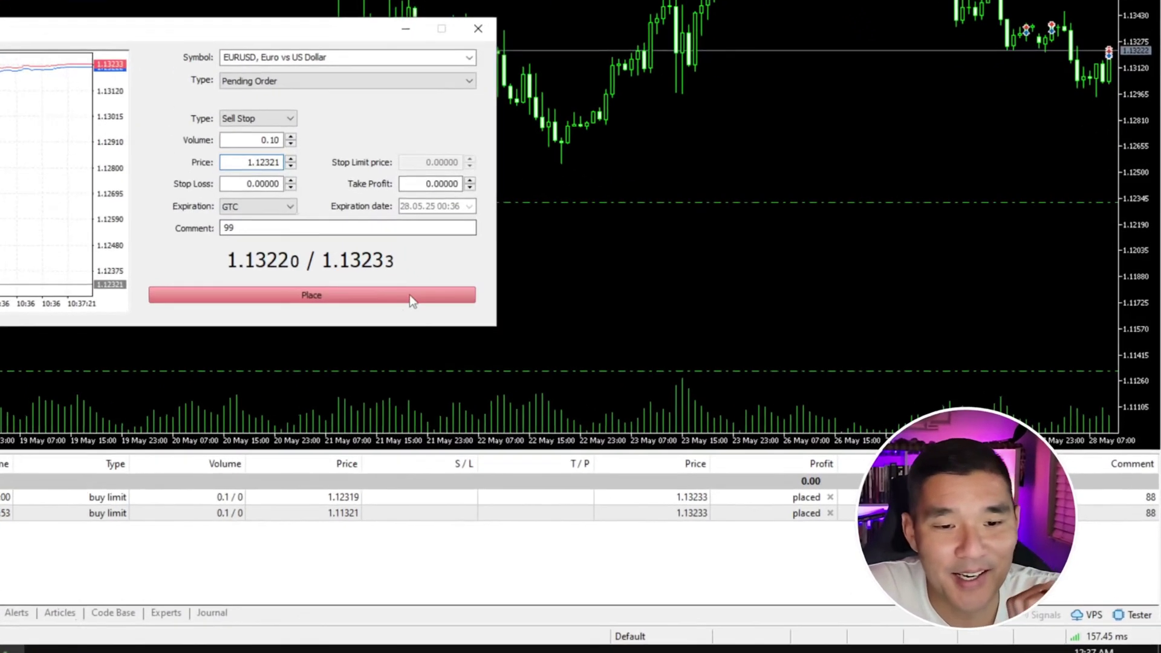
pyautogui.click(409, 296)
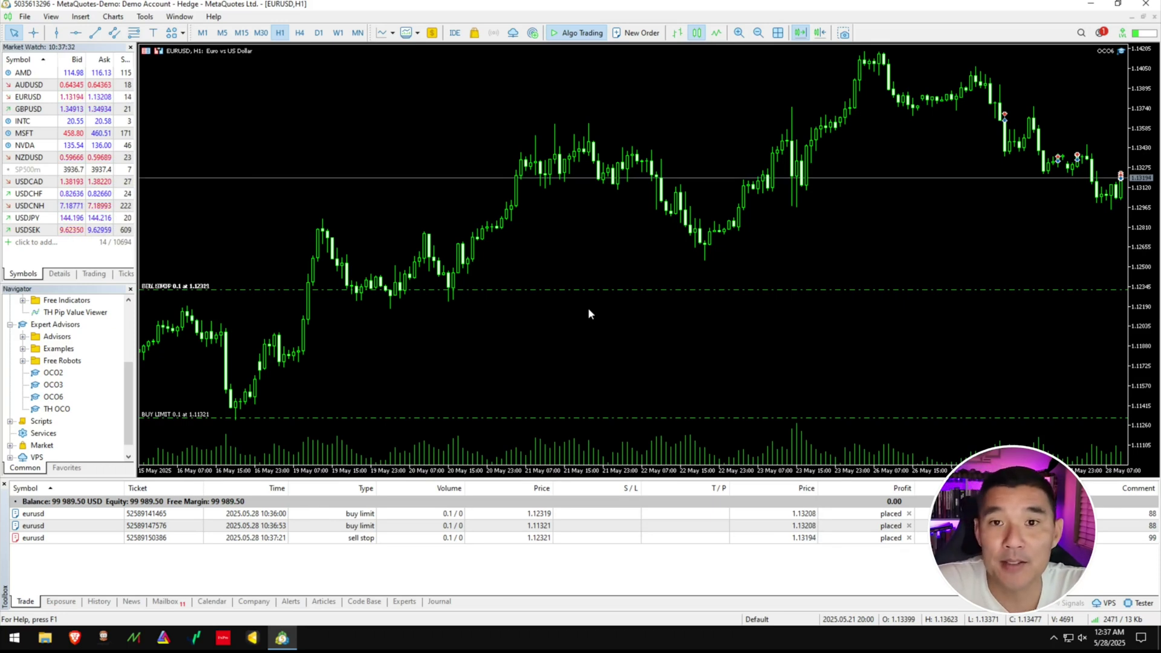
# Buy 0.10 lots of EURUSD with instant execution and the comment 88.
pyautogui.rightClick(564, 307)
pyautogui.moveTo(646, 229)
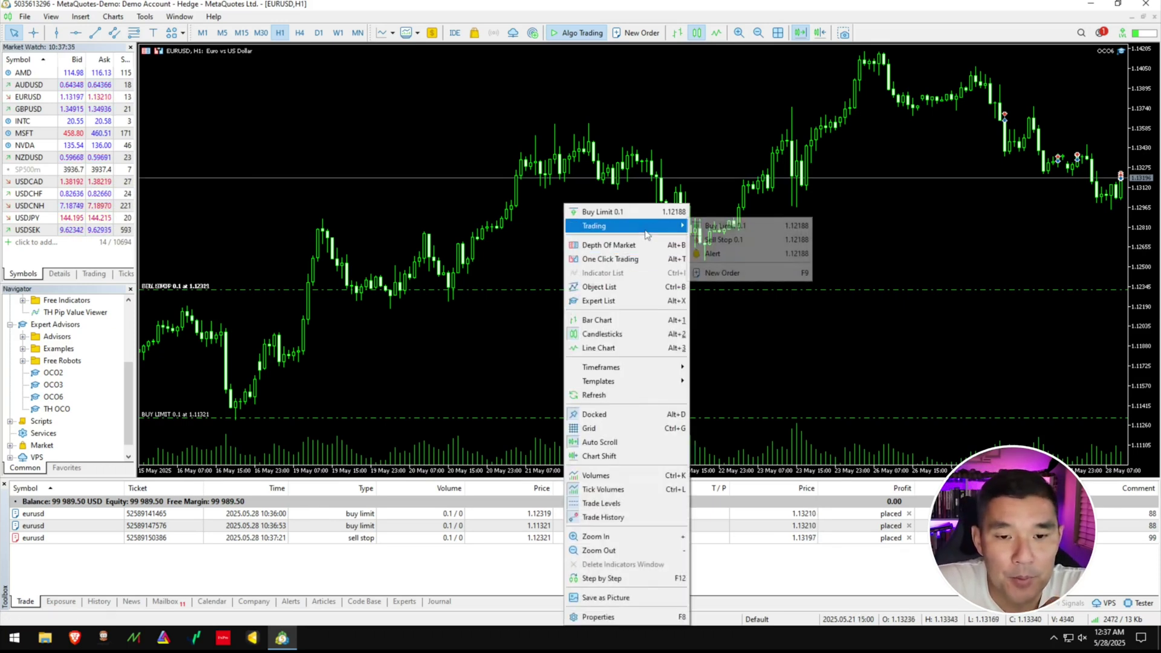
pyautogui.click(720, 273)
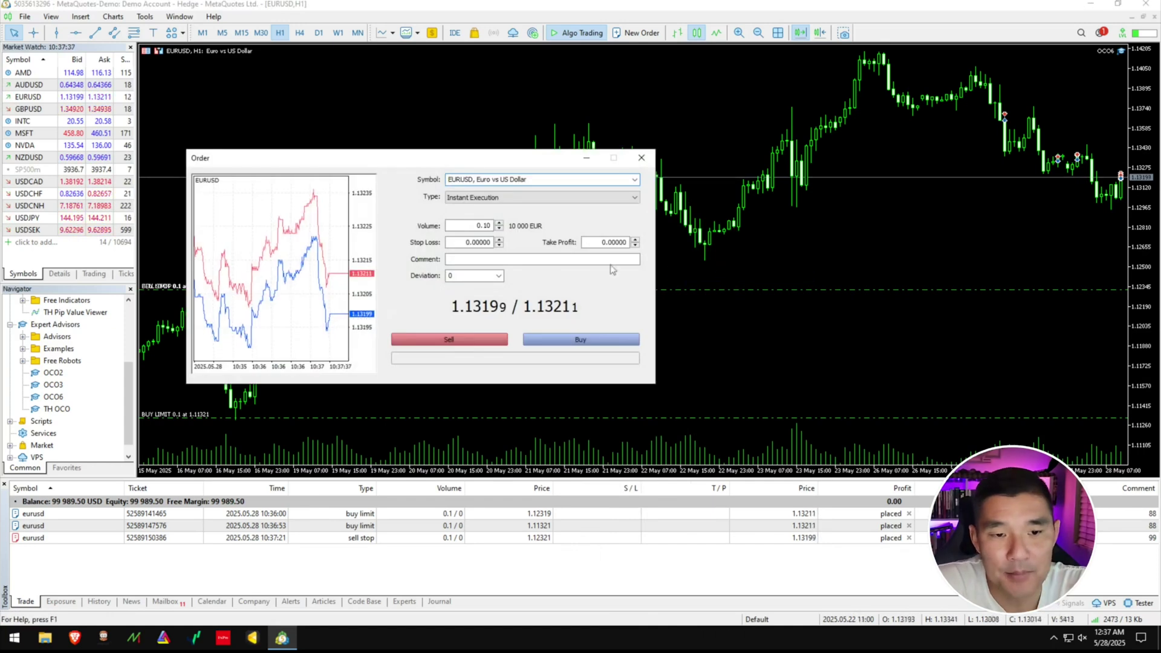
pyautogui.click(507, 260)
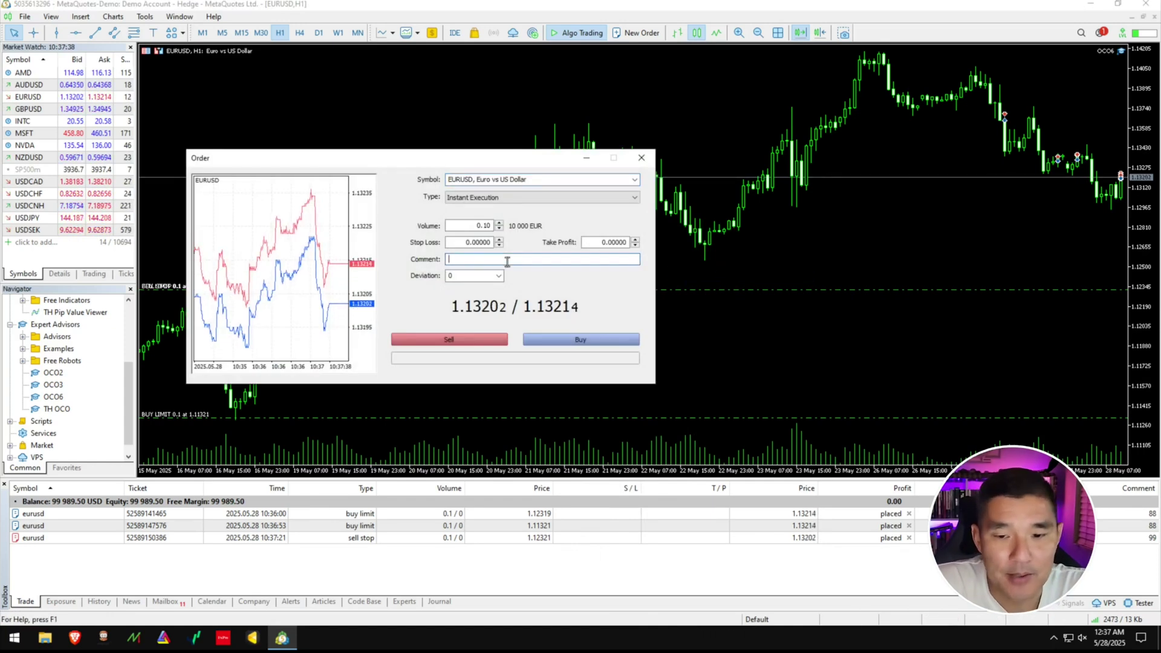
pyautogui.write('88')
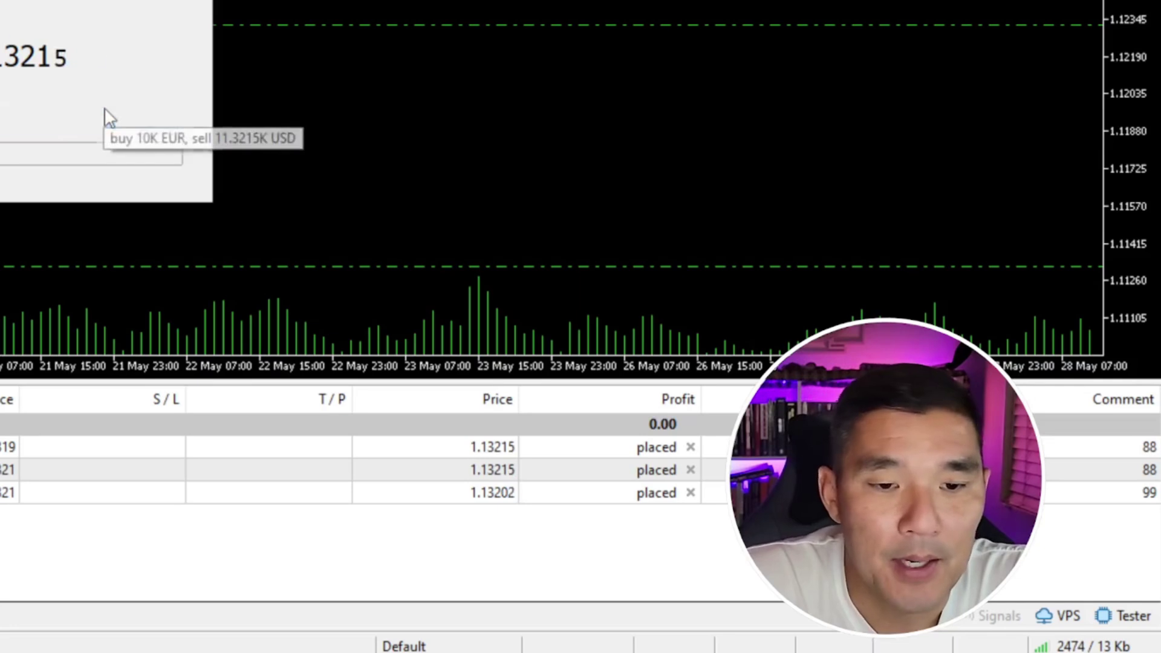
pyautogui.click(599, 339)
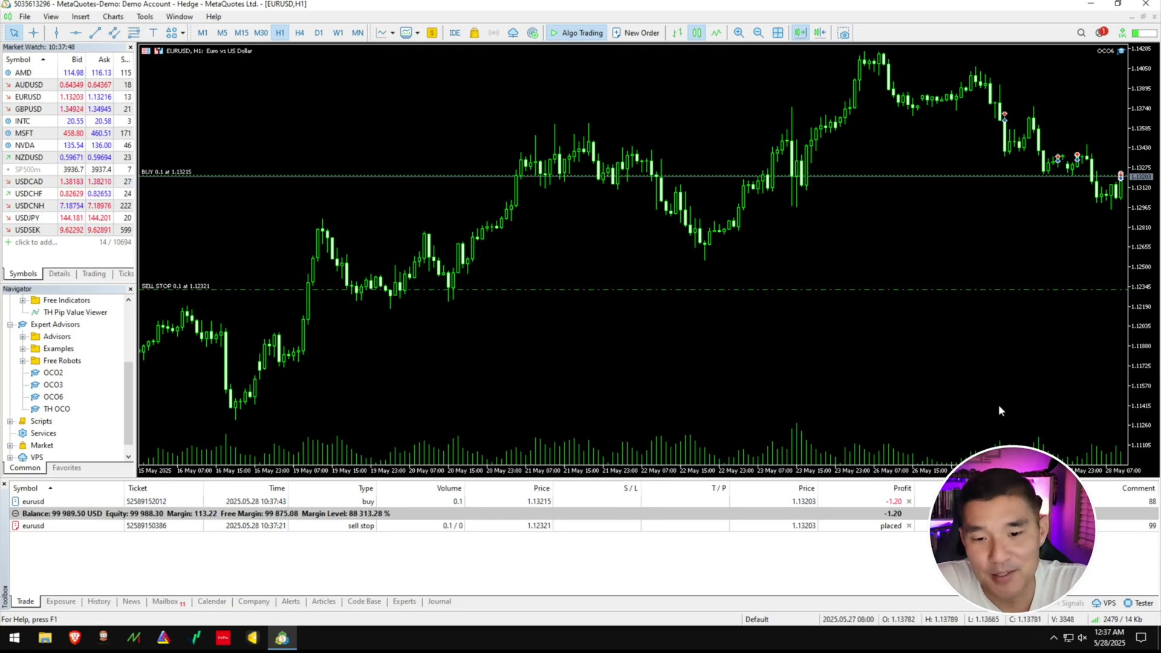
# Buy another 0.10 lots of EURUSD with instant execution, this time with the comment 99.
pyautogui.rightClick(579, 211)
pyautogui.moveTo(653, 226)
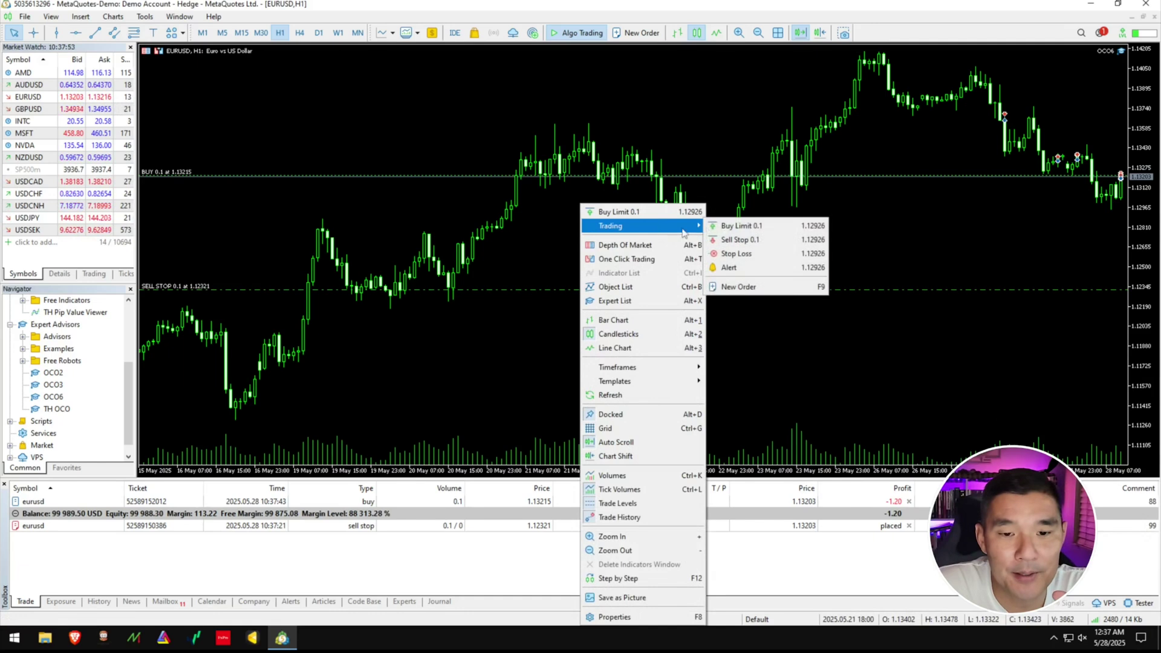
pyautogui.click(726, 267)
pyautogui.click(582, 340)
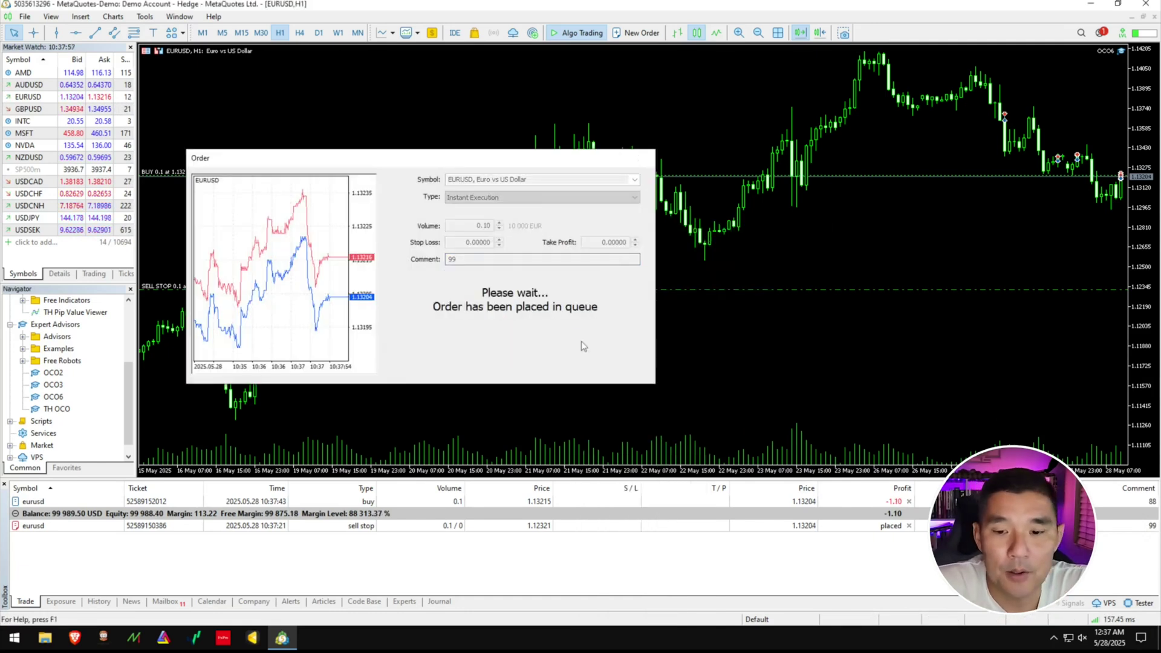